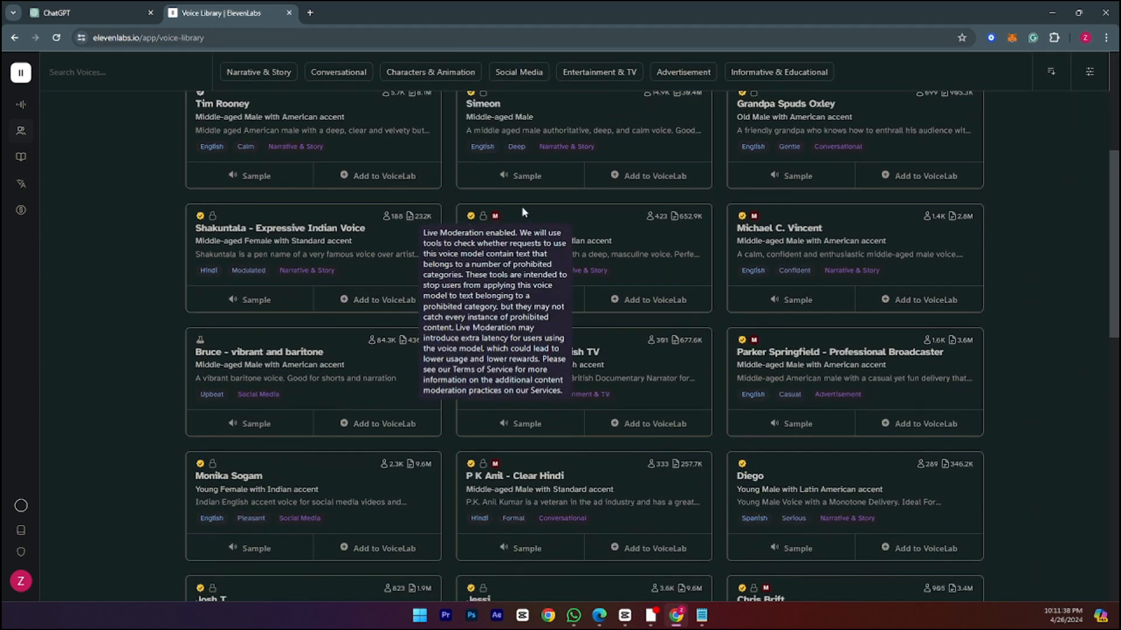
Step: Browse the voice library and listen to the previews of the Sam, Brian, Gigi and Matilda voices
{"action": "scroll", "coordinate": [514, 208], "scroll_direction": "up", "scroll_amount": 1}
{"action": "scroll", "coordinate": [659, 251], "scroll_direction": "down", "scroll_amount": 1}
{"action": "scroll", "coordinate": [608, 254], "scroll_direction": "down", "scroll_amount": 1}
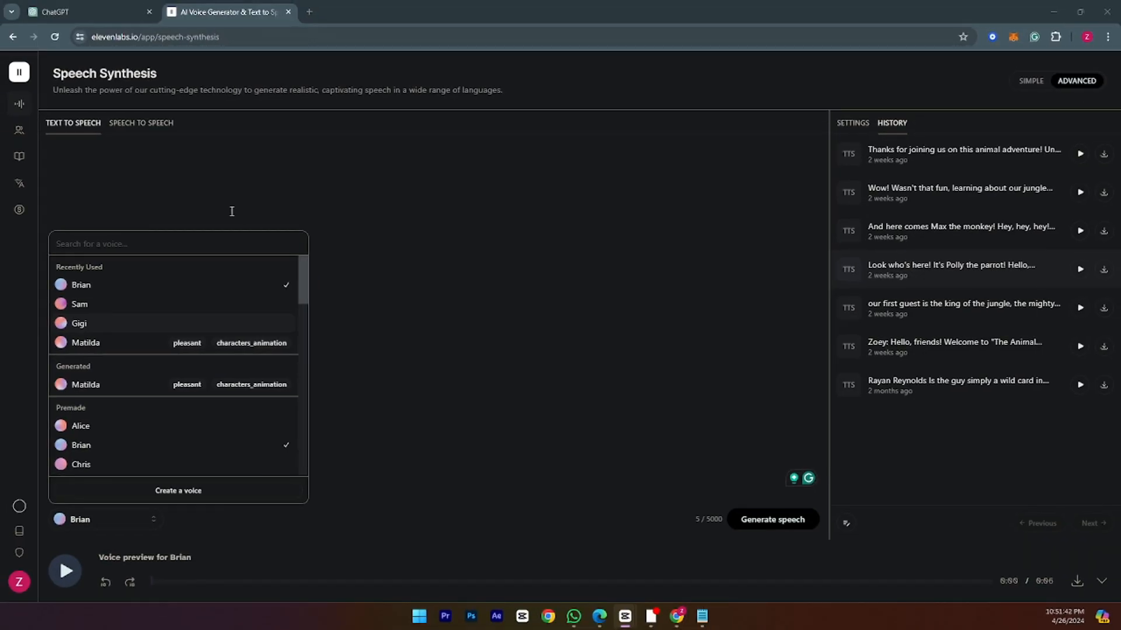
{"action": "left_click", "coordinate": [60, 304]}
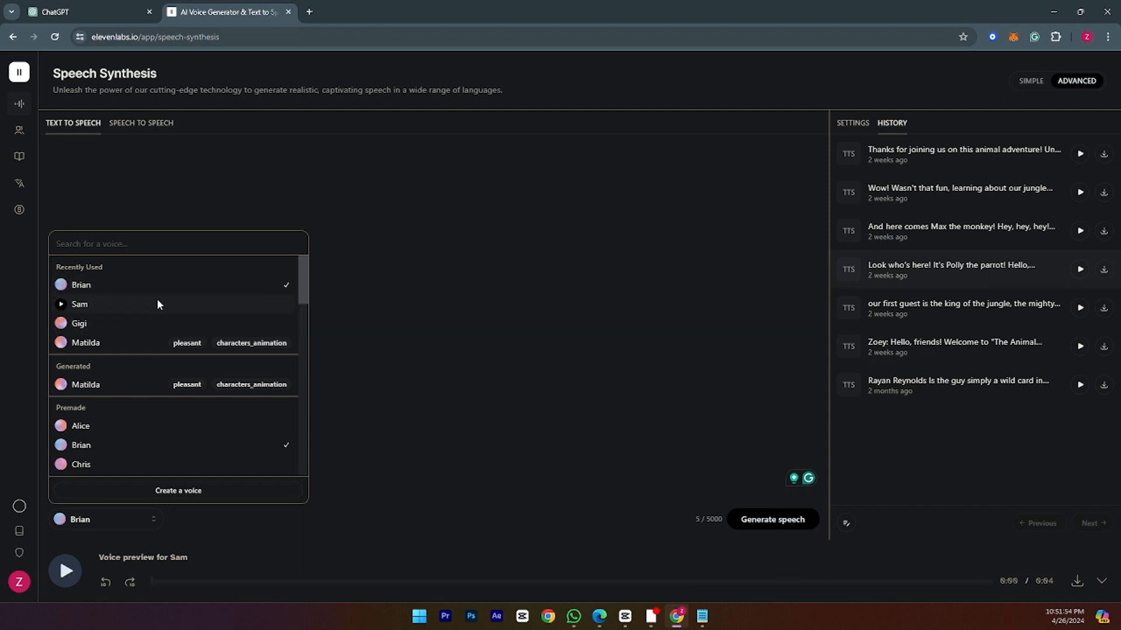
{"action": "left_click", "coordinate": [61, 286]}
{"action": "left_click", "coordinate": [61, 323]}
{"action": "left_click", "coordinate": [60, 347]}
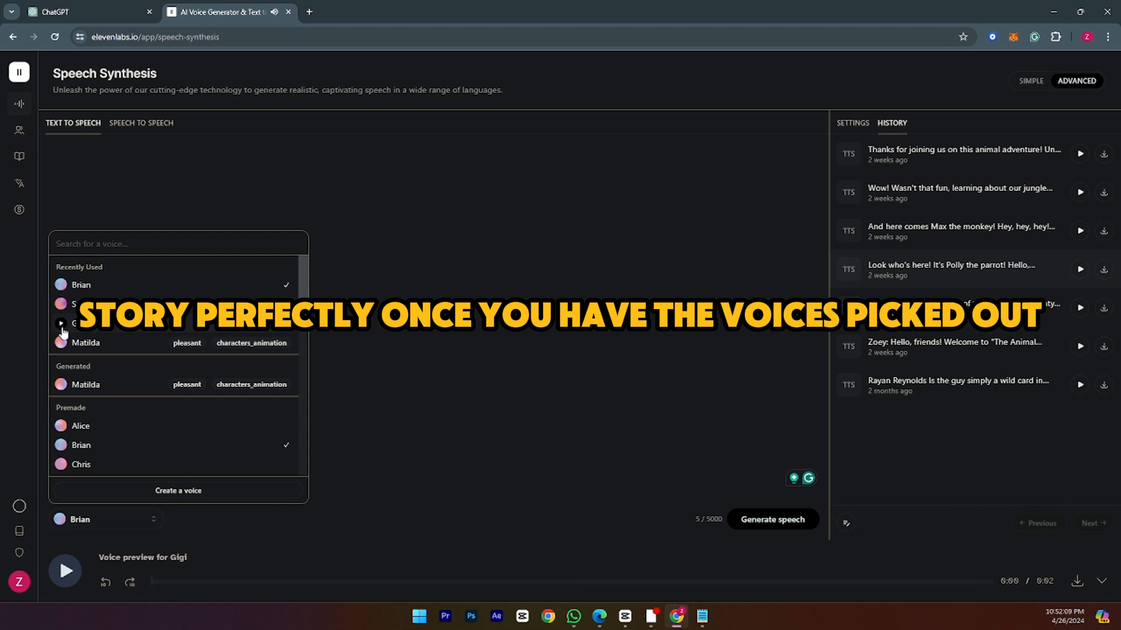
{"action": "left_click", "coordinate": [61, 343]}
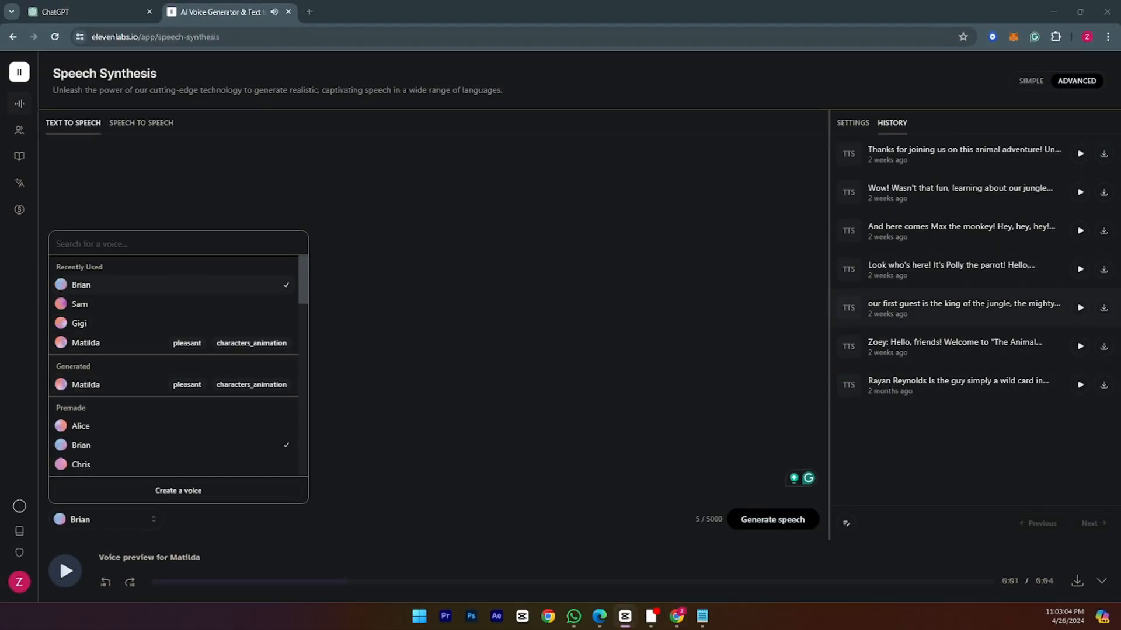
Step: Copy the narrator's closing line "And so, in the heart of the farm..." from the ChatGPT script into ElevenLabs' text-to-speech field
{"action": "mouse_move", "coordinate": [105, 285]}
{"action": "left_click", "coordinate": [87, 12]}
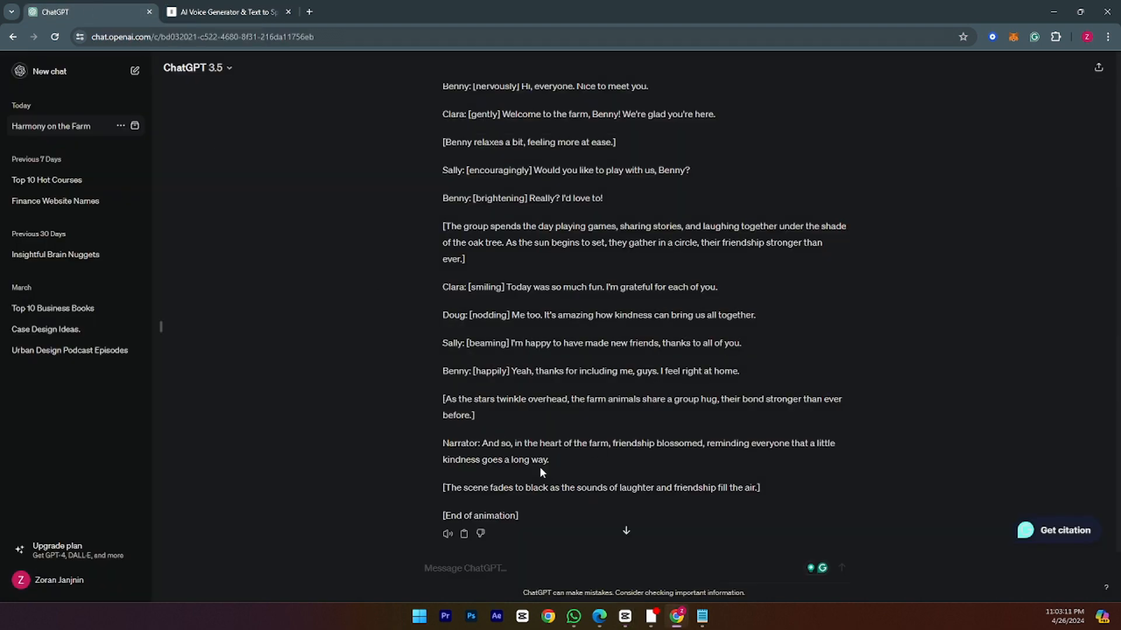
{"action": "left_click_drag", "start_coordinate": [480, 442], "coordinate": [850, 461]}
{"action": "key", "text": "ctrl+c"}
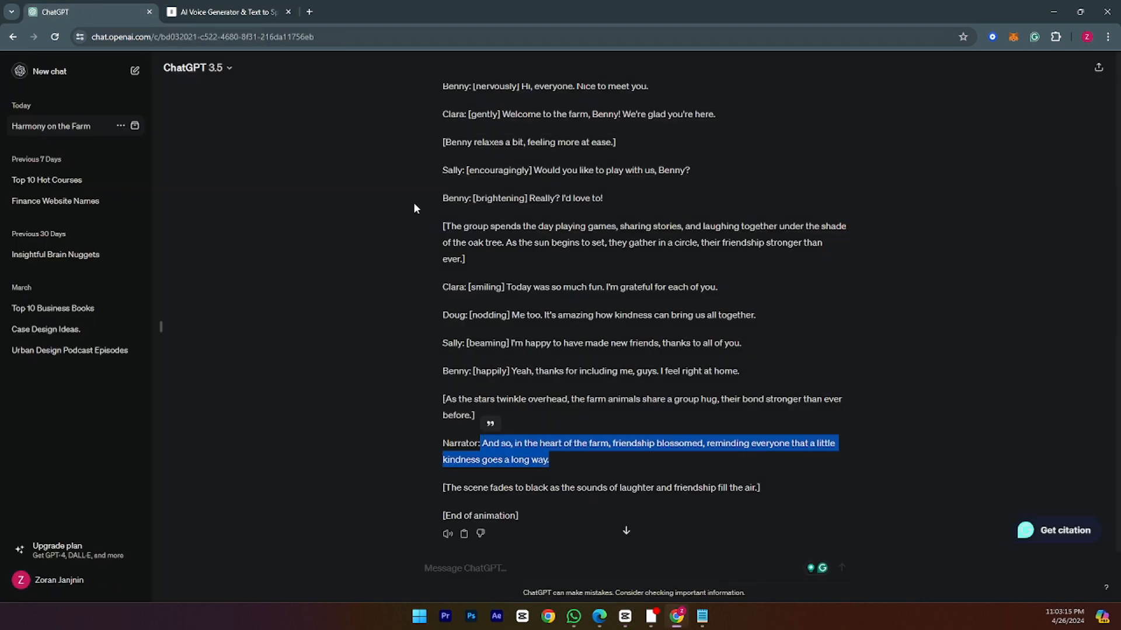
{"action": "left_click", "coordinate": [228, 12]}
{"action": "left_click", "coordinate": [271, 170]}
{"action": "key", "text": "ctrl+v"}
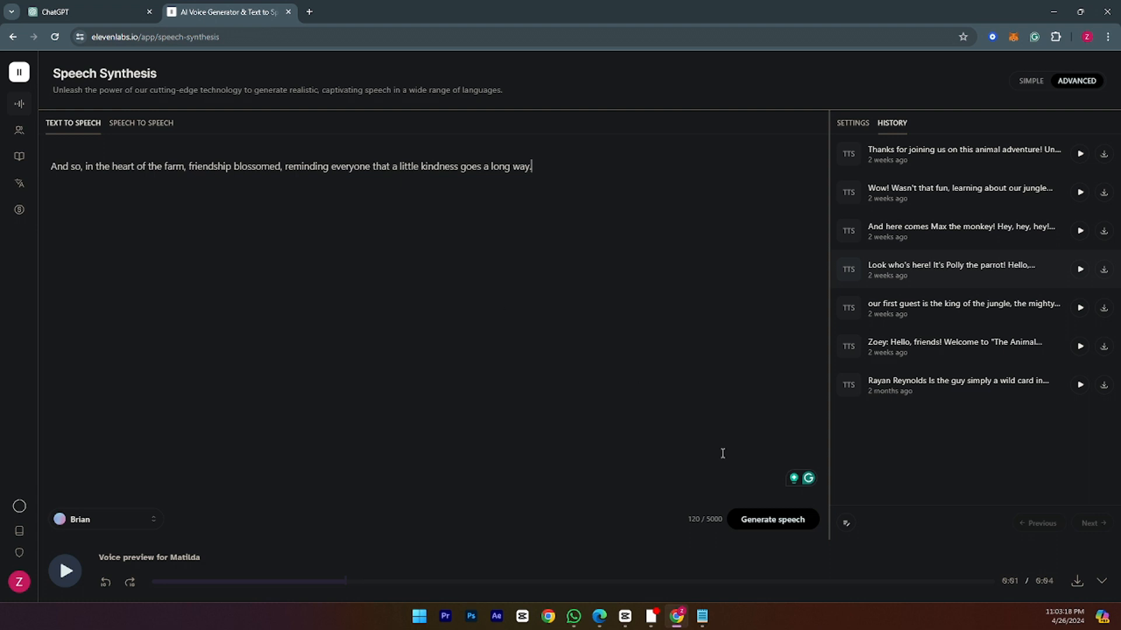
Step: Generate the narrator line as speech with the Brian voice, play it back and download the audio
{"action": "left_click", "coordinate": [768, 522]}
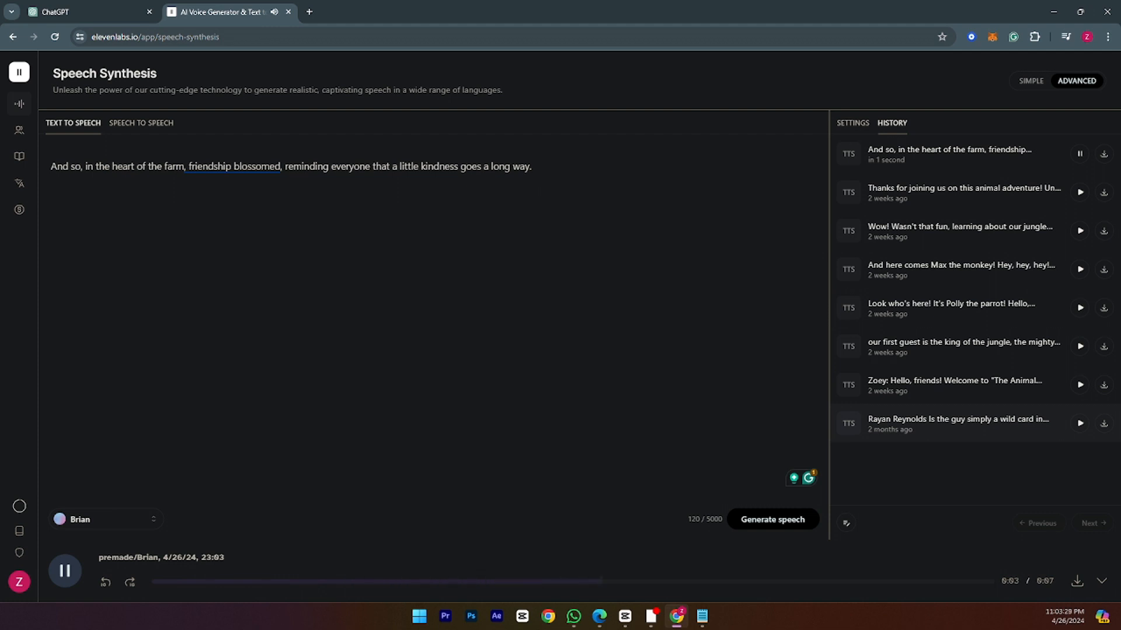
{"action": "key", "text": "alt+Tab"}
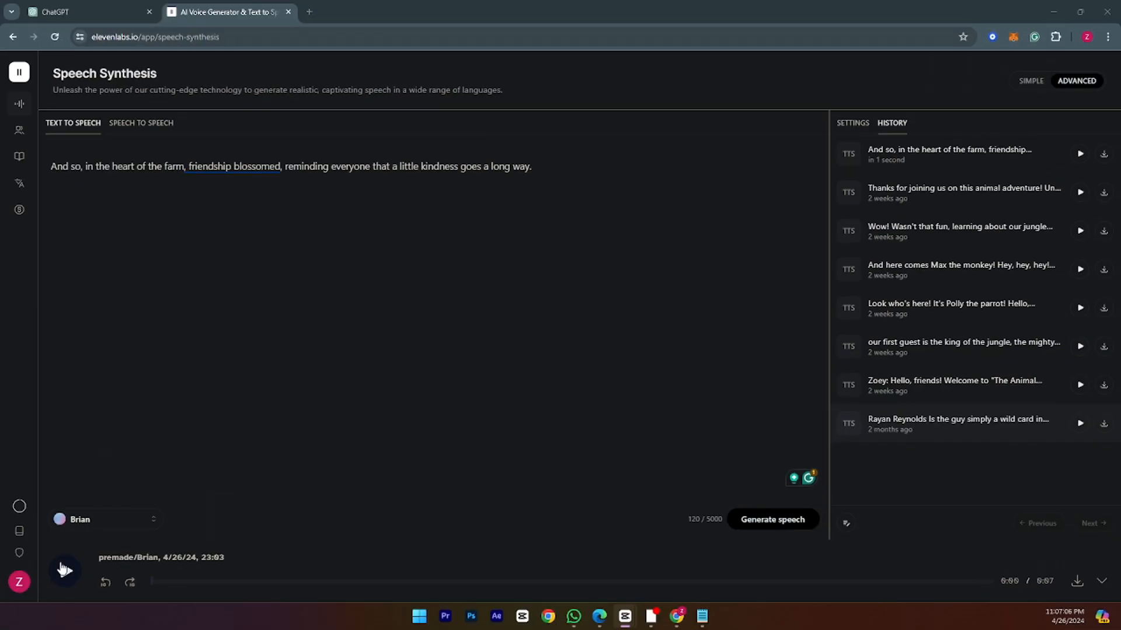
{"action": "left_click", "coordinate": [63, 571]}
{"action": "left_click", "coordinate": [1076, 581]}
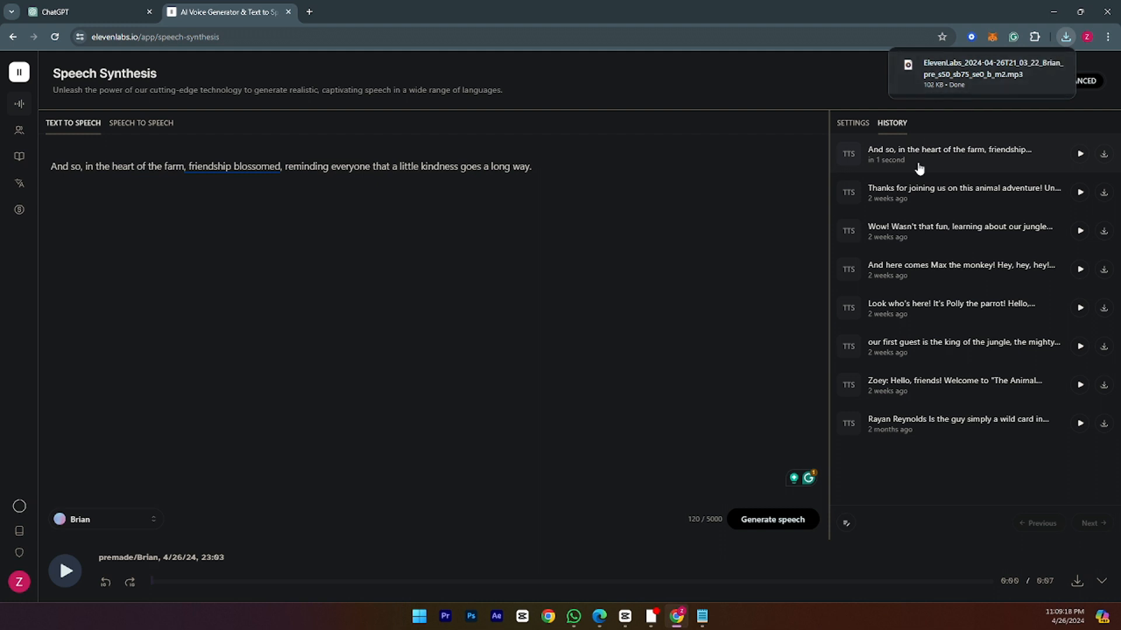
{"action": "left_click_drag", "start_coordinate": [566, 184], "coordinate": [80, 145]}
{"action": "key", "text": "ctrl+c"}
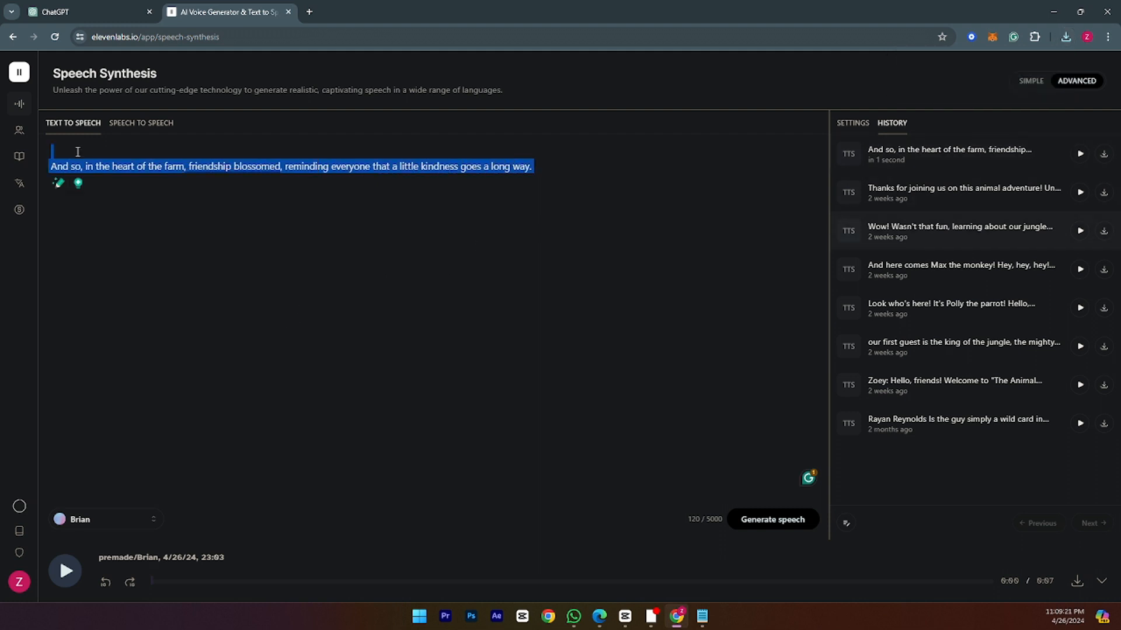
{"action": "key", "text": "BackSpace"}
{"action": "left_click", "coordinate": [70, 8]}
{"action": "scroll", "coordinate": [551, 460], "scroll_direction": "down", "scroll_amount": 1}
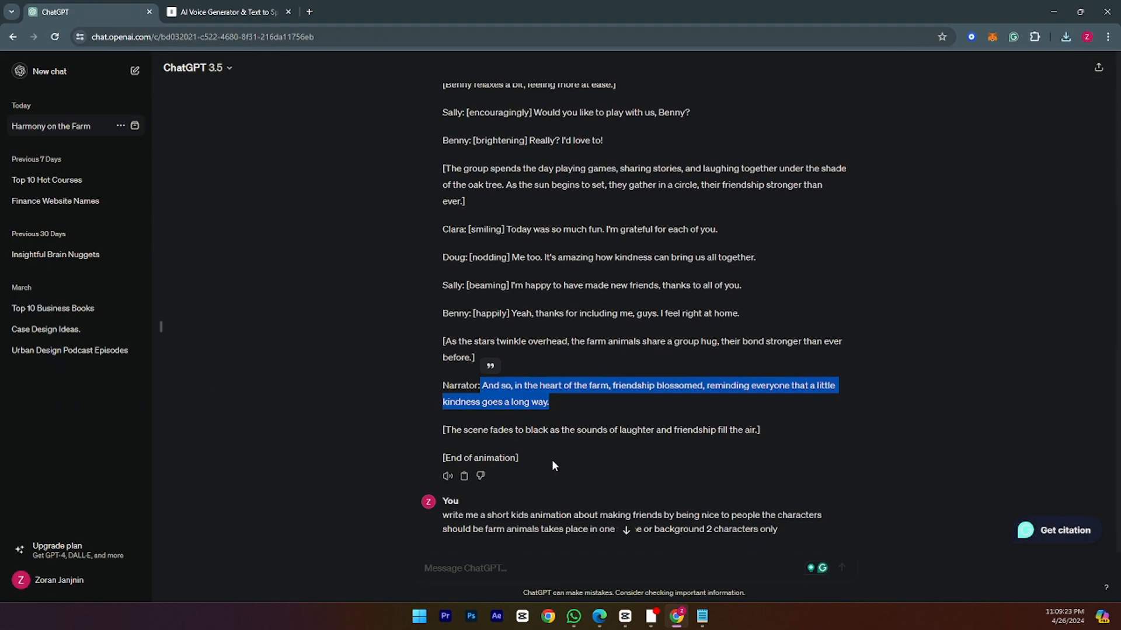
{"action": "left_click", "coordinate": [244, 12]}
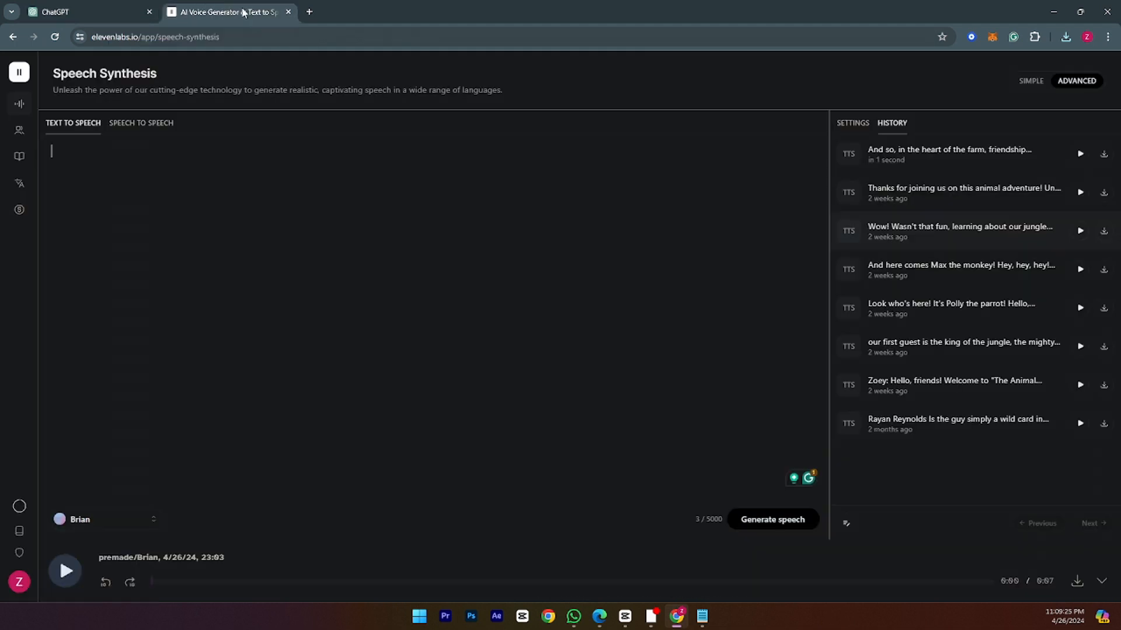
{"action": "left_click", "coordinate": [220, 191]}
{"action": "key", "text": "ctrl+v"}
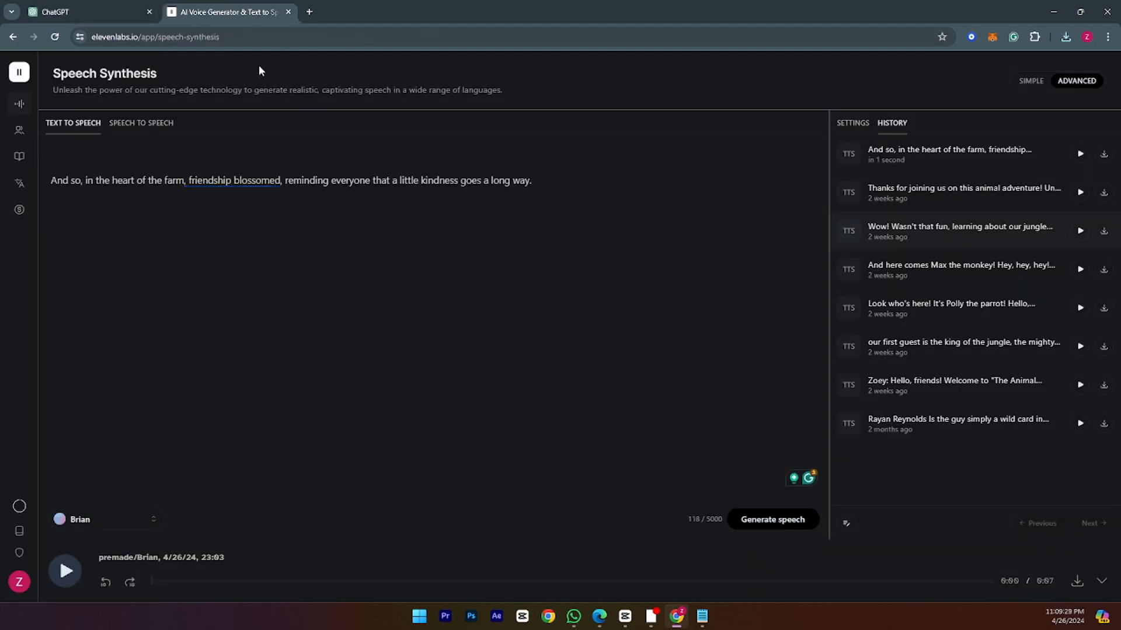
Step: Clear all the narrator text from the text-to-speech field and switch the voice to Gigi
{"action": "left_click_drag", "start_coordinate": [601, 206], "coordinate": [97, 180]}
{"action": "key", "text": "BackSpace"}
{"action": "key", "text": "BackSpace"}
{"action": "key", "text": "BackSpace"}
{"action": "key", "text": "BackSpace"}
{"action": "key", "text": "BackSpace"}
{"action": "key", "text": "BackSpace"}
{"action": "key", "text": "BackSpace"}
{"action": "key", "text": "BackSpace"}
{"action": "key", "text": "BackSpace"}
{"action": "key", "text": "BackSpace"}
{"action": "key", "text": "BackSpace"}
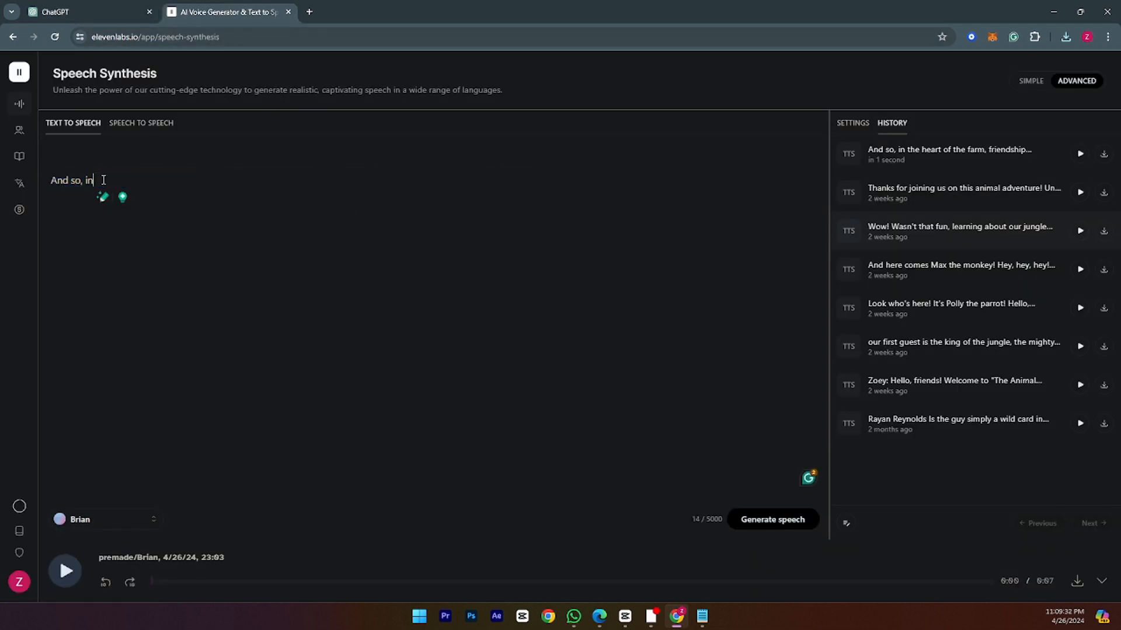
{"action": "key", "text": "BackSpace"}
{"action": "key", "text": "BackSpace"}
{"action": "key", "text": "BackSpace"}
{"action": "key", "text": "BackSpace"}
{"action": "key", "text": "BackSpace"}
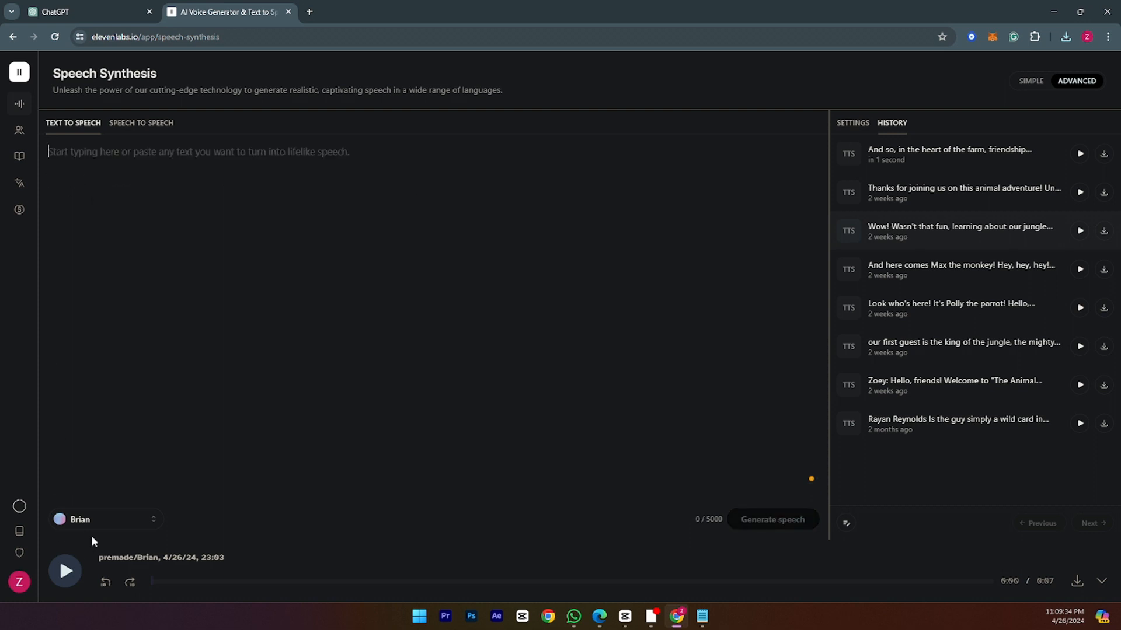
{"action": "left_click", "coordinate": [78, 520]}
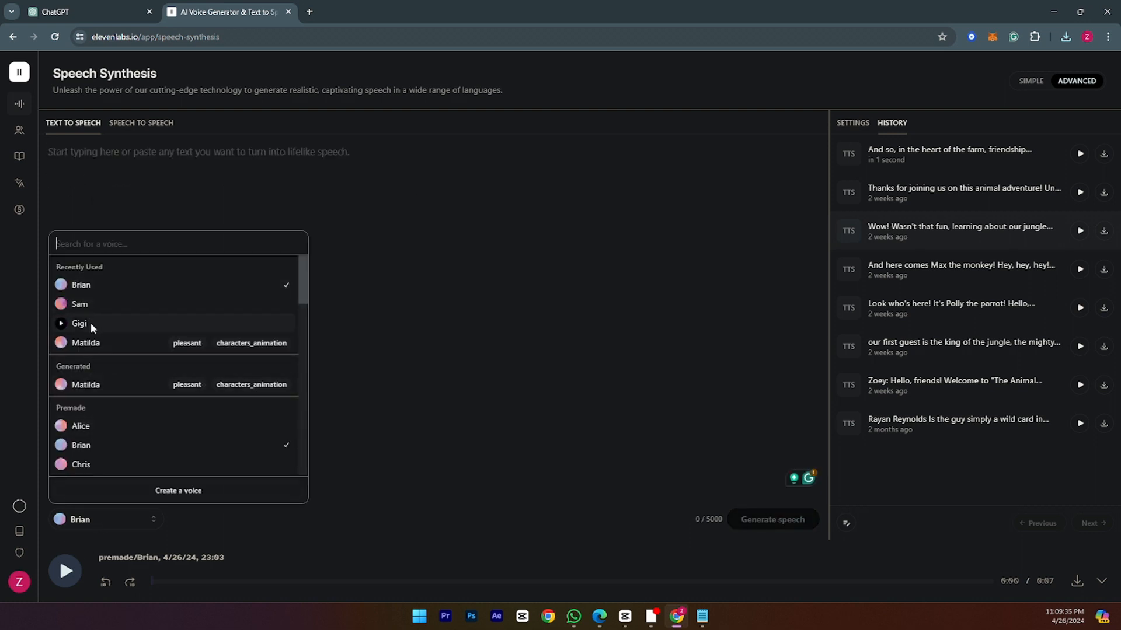
{"action": "left_click", "coordinate": [73, 324]}
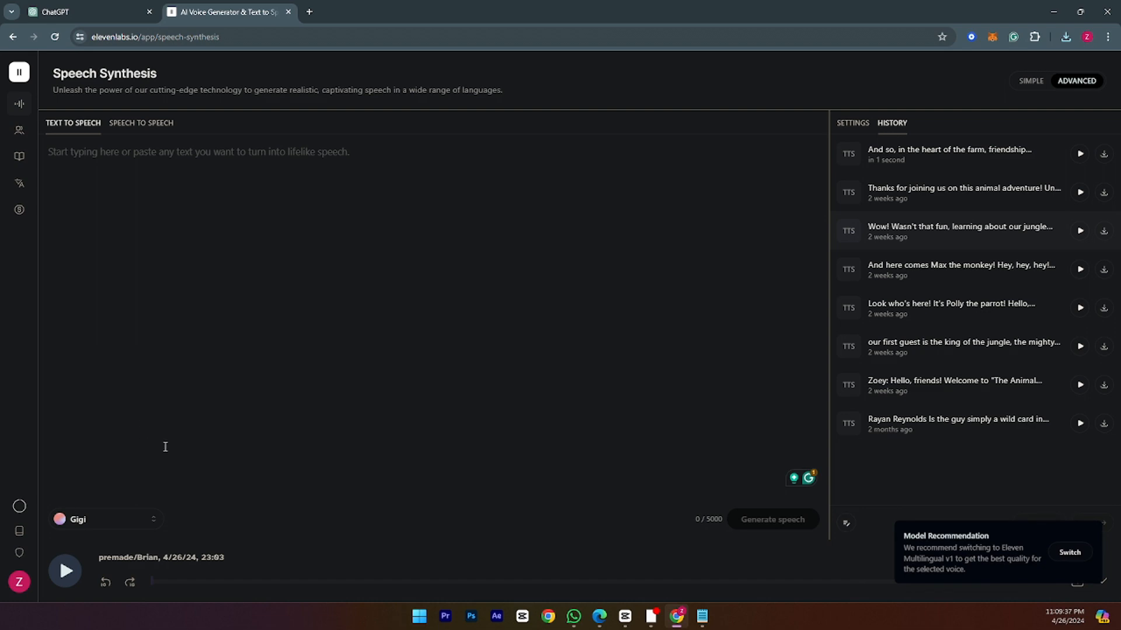
Step: Copy Sally's line "Um, hi, guys. Mind if I join you?" from the ChatGPT script into ElevenLabs' text-to-speech field
{"action": "left_click", "coordinate": [110, 15]}
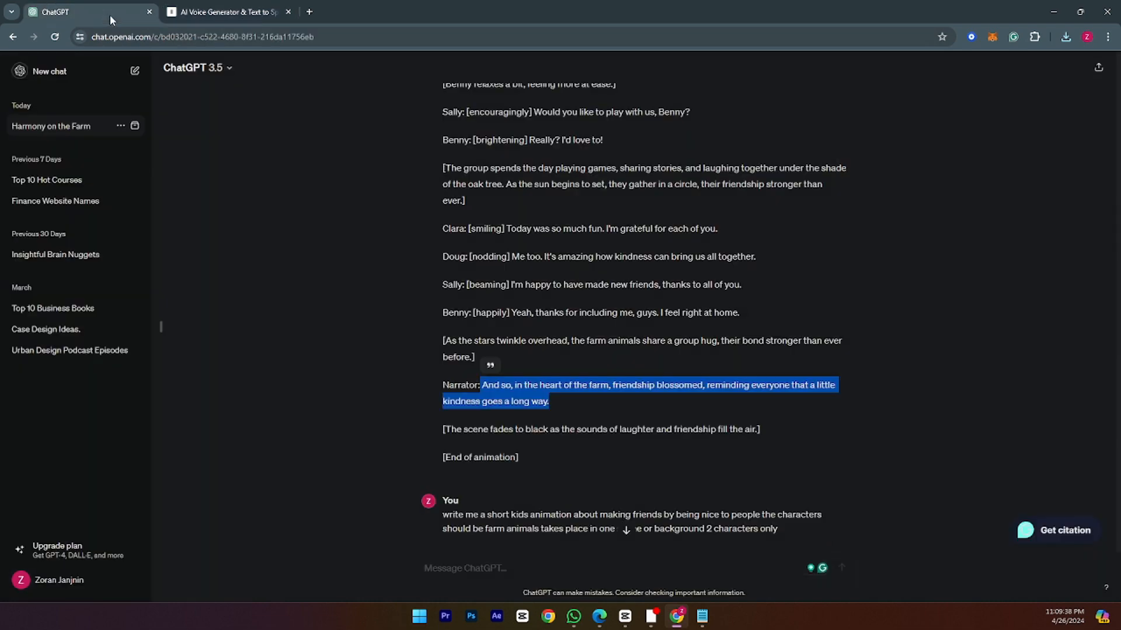
{"action": "scroll", "coordinate": [504, 295], "scroll_direction": "up", "scroll_amount": 8}
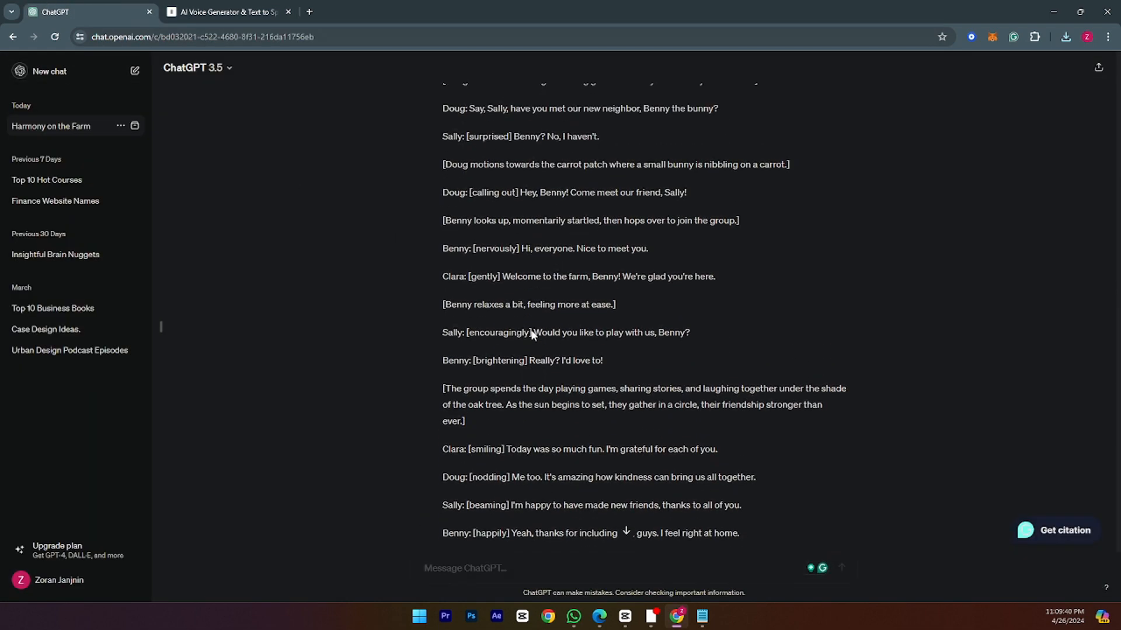
{"action": "scroll", "coordinate": [525, 315], "scroll_direction": "up", "scroll_amount": 1}
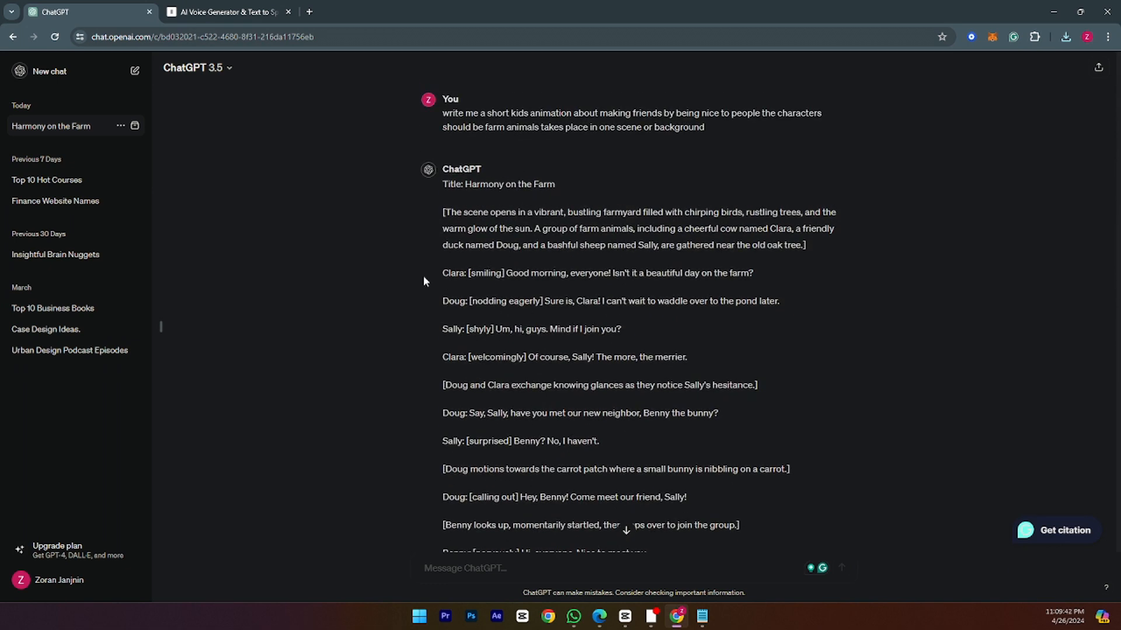
{"action": "scroll", "coordinate": [532, 342], "scroll_direction": "down", "scroll_amount": 1}
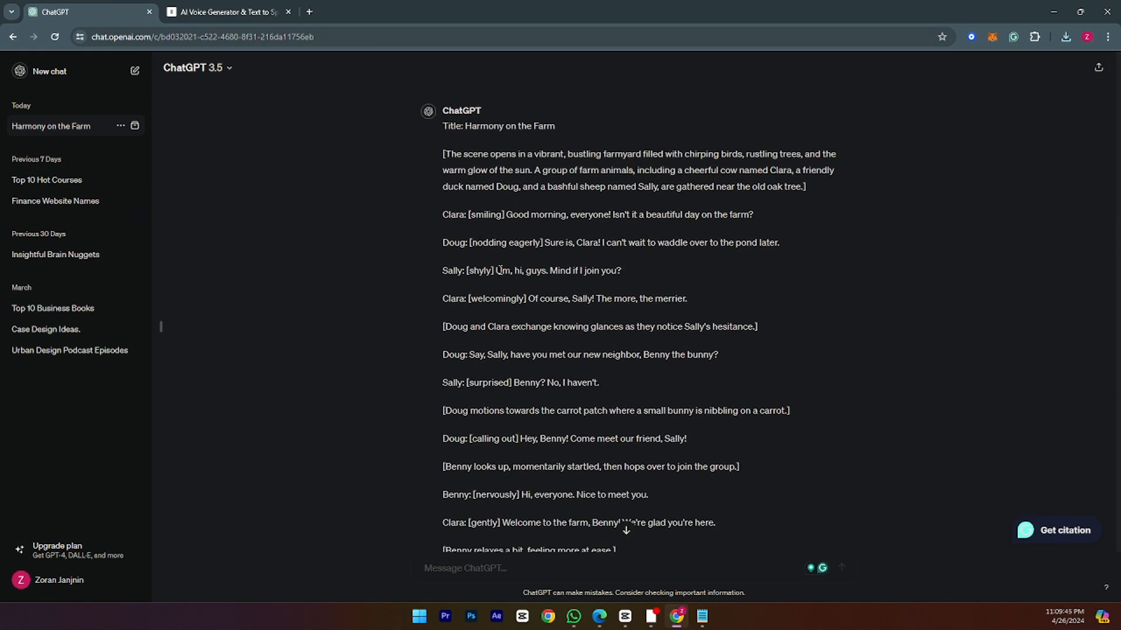
{"action": "left_click_drag", "start_coordinate": [496, 270], "coordinate": [628, 272]}
{"action": "key", "text": "ctrl+c"}
{"action": "left_click", "coordinate": [234, 12]}
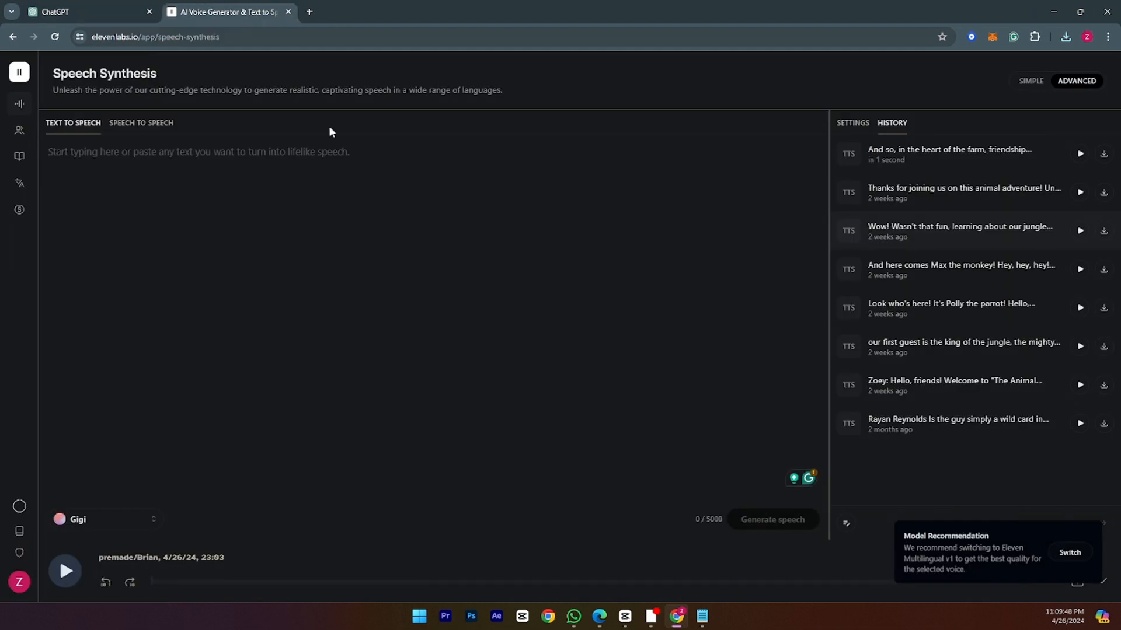
{"action": "key", "text": "ctrl+v"}
Step: Copy Sally's line "Benny? No, I haven't" from the ChatGPT script and add it below her first line in ElevenLabs
{"action": "left_click", "coordinate": [87, 12]}
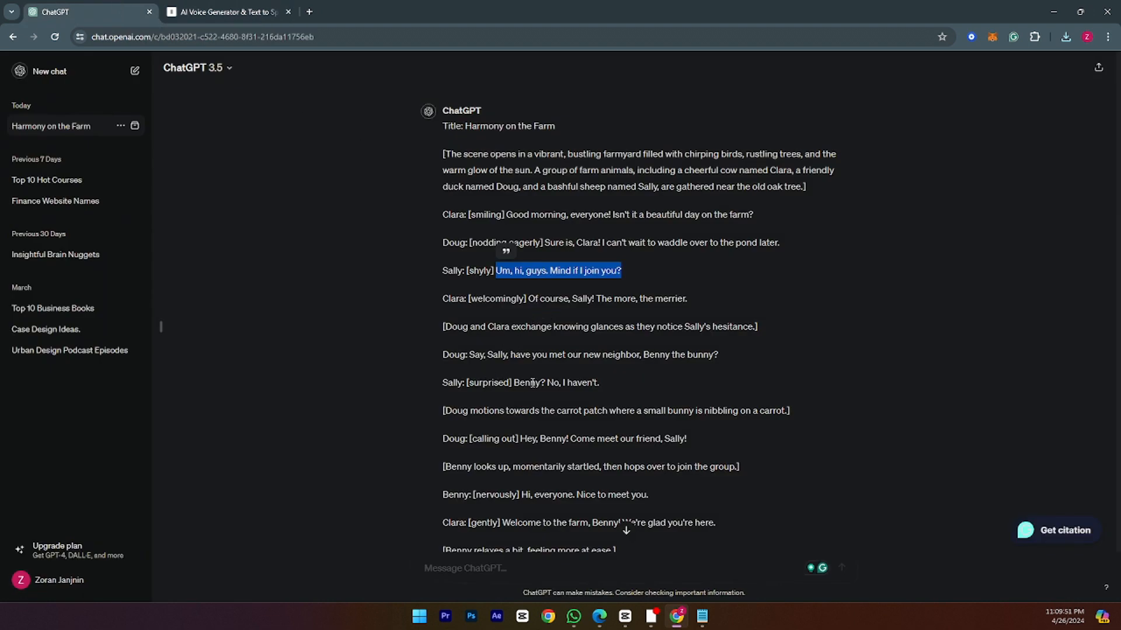
{"action": "left_click_drag", "start_coordinate": [514, 383], "coordinate": [597, 387]}
{"action": "key", "text": "ctrl+c"}
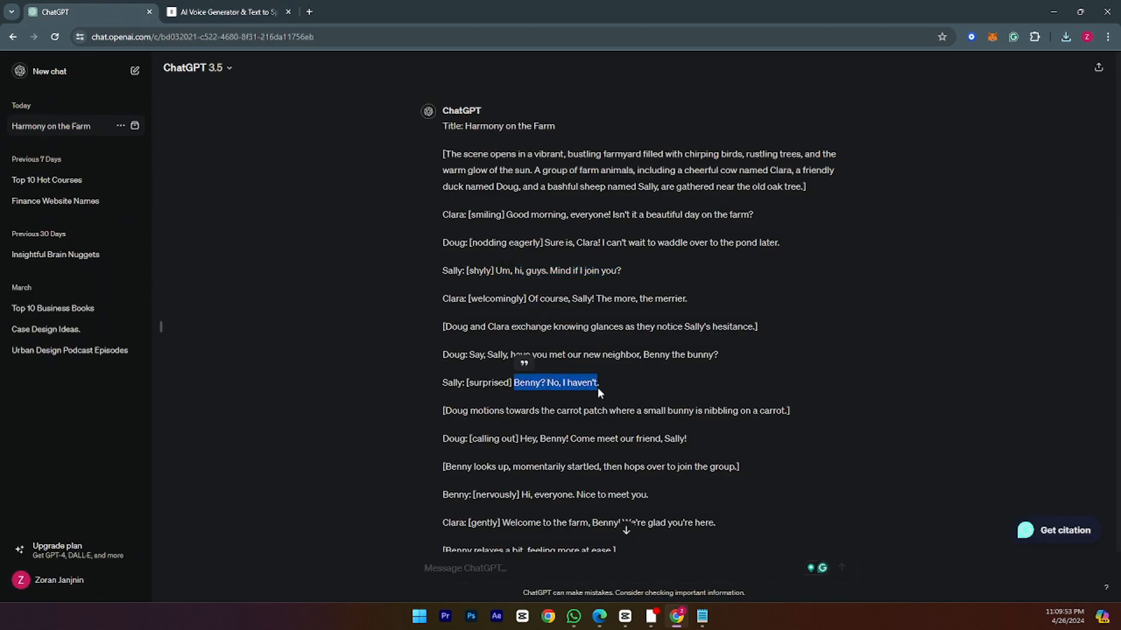
{"action": "left_click", "coordinate": [248, 12]}
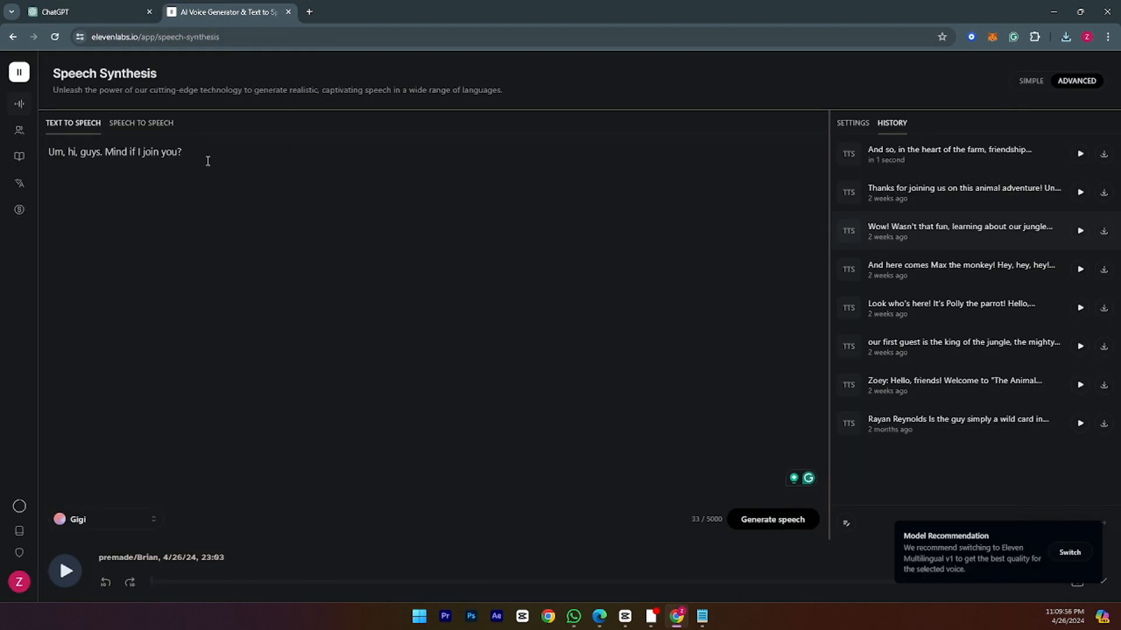
{"action": "key", "text": "ctrl+v"}
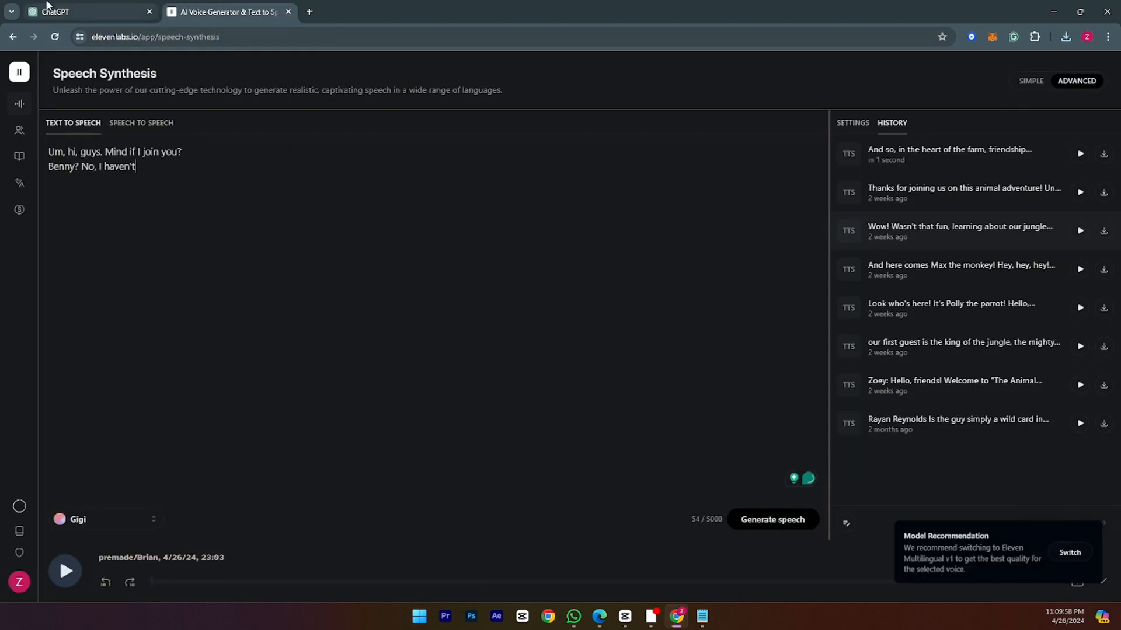
{"action": "left_click", "coordinate": [63, 12]}
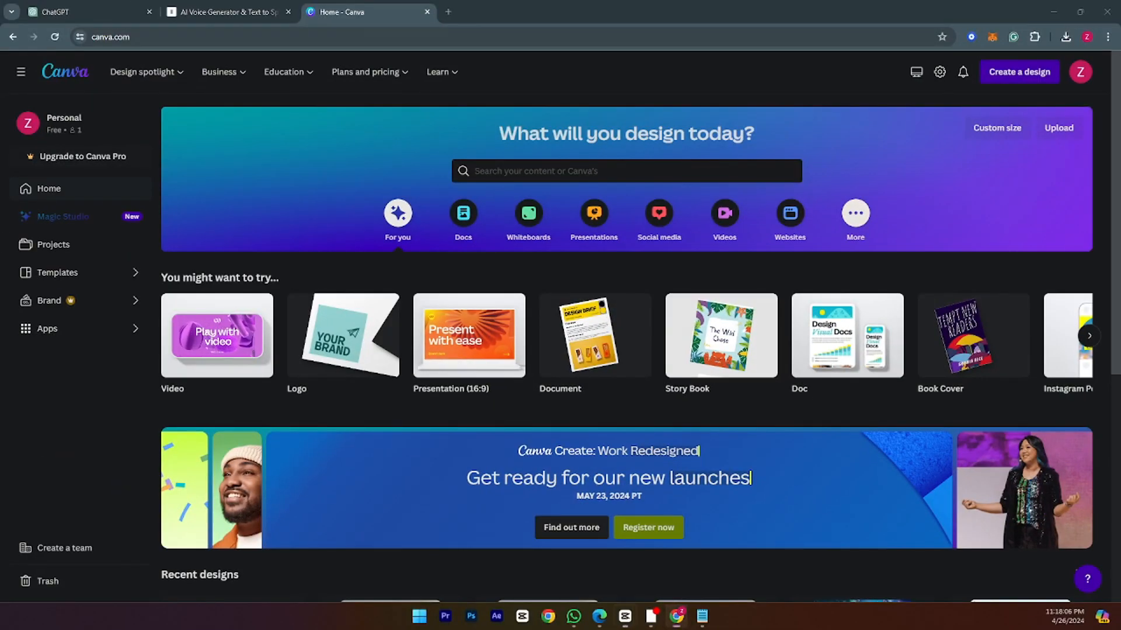
Step: In Canva, search the templates for "youtube video" and create a blank YouTube Video design
{"action": "left_click", "coordinate": [590, 172]}
{"action": "type", "text": "youtu"}
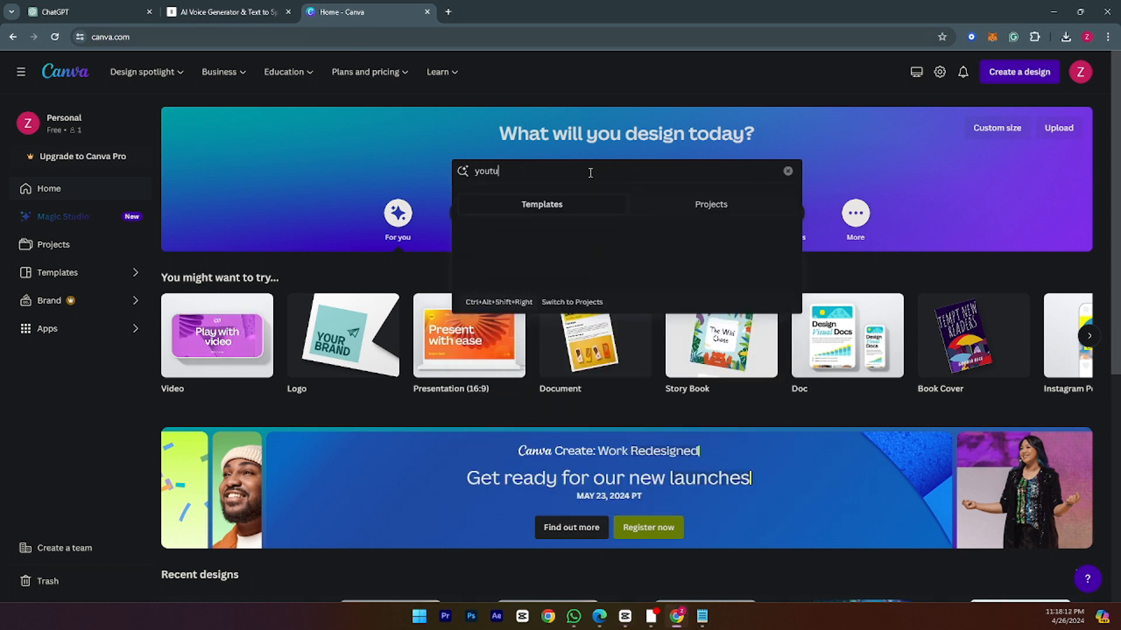
{"action": "type", "text": "be video"}
{"action": "key", "text": "Return"}
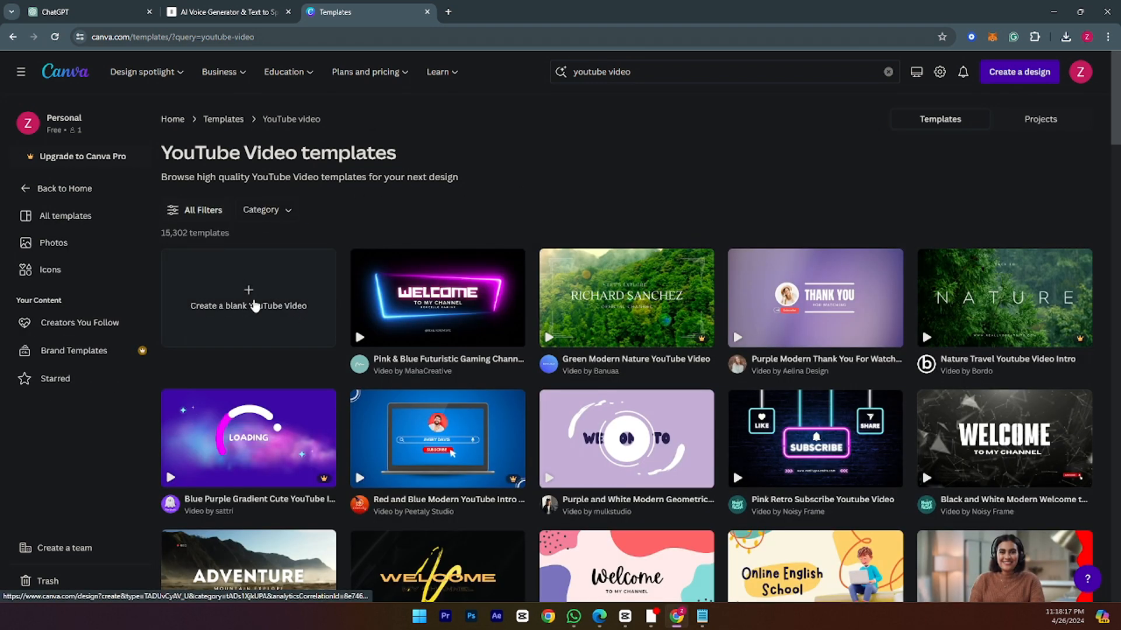
{"action": "left_click", "coordinate": [255, 306]}
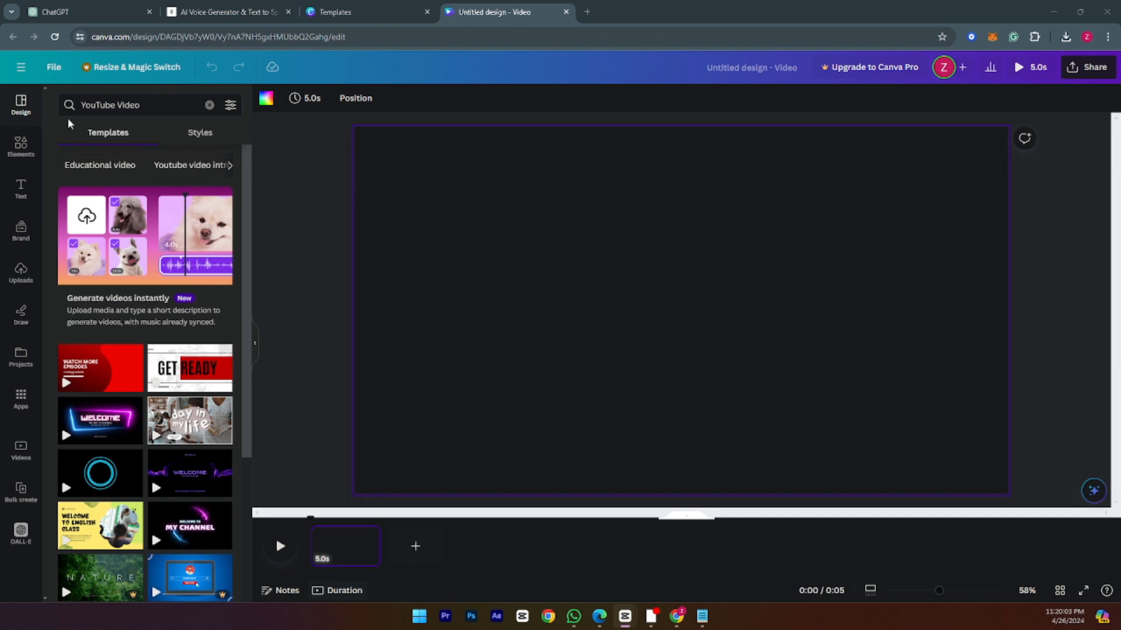
Step: Search the graphics elements for "farm" and browse for a background illustration
{"action": "left_click", "coordinate": [26, 151]}
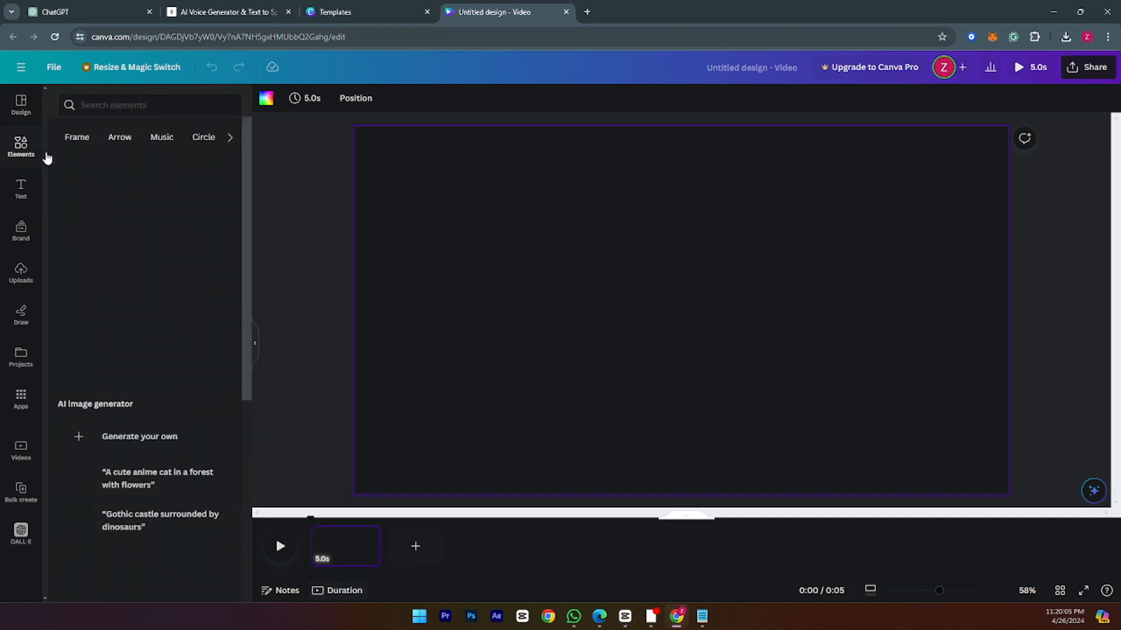
{"action": "left_click", "coordinate": [136, 105]}
{"action": "type", "text": "far"}
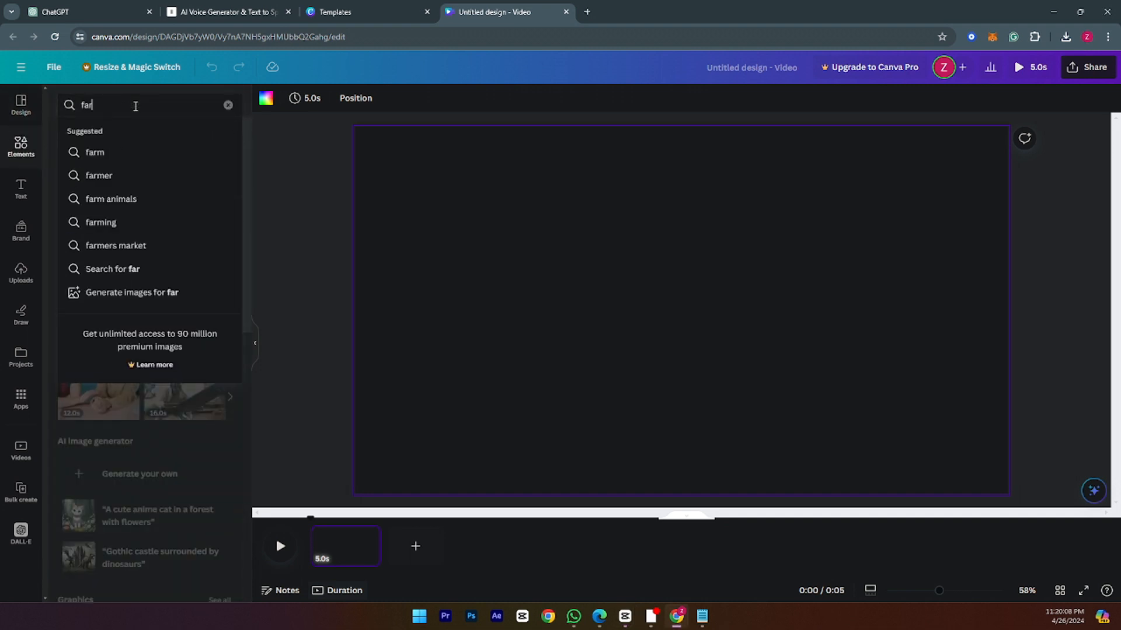
{"action": "type", "text": "m"}
{"action": "left_click", "coordinate": [105, 148]}
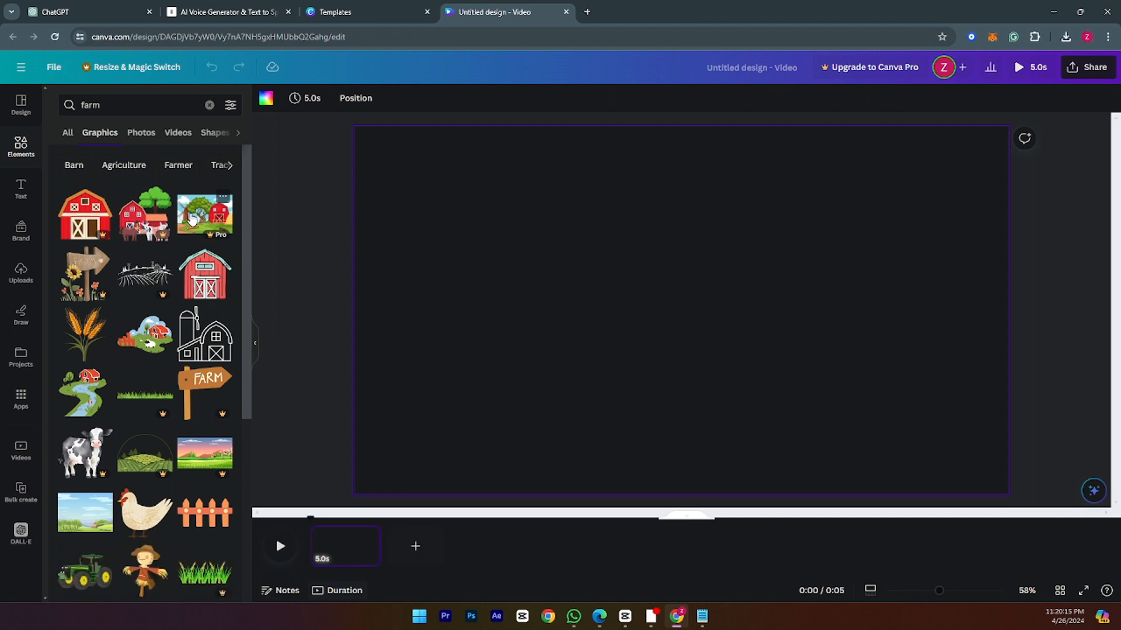
{"action": "scroll", "coordinate": [168, 297], "scroll_direction": "down", "scroll_amount": 3}
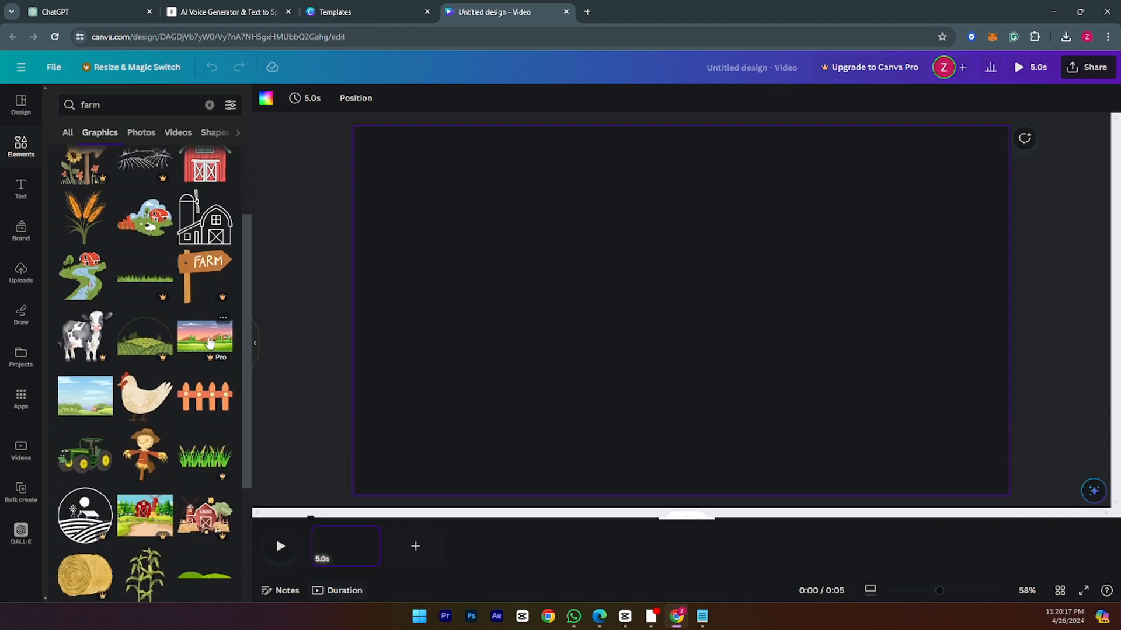
{"action": "scroll", "coordinate": [105, 337], "scroll_direction": "up", "scroll_amount": 4}
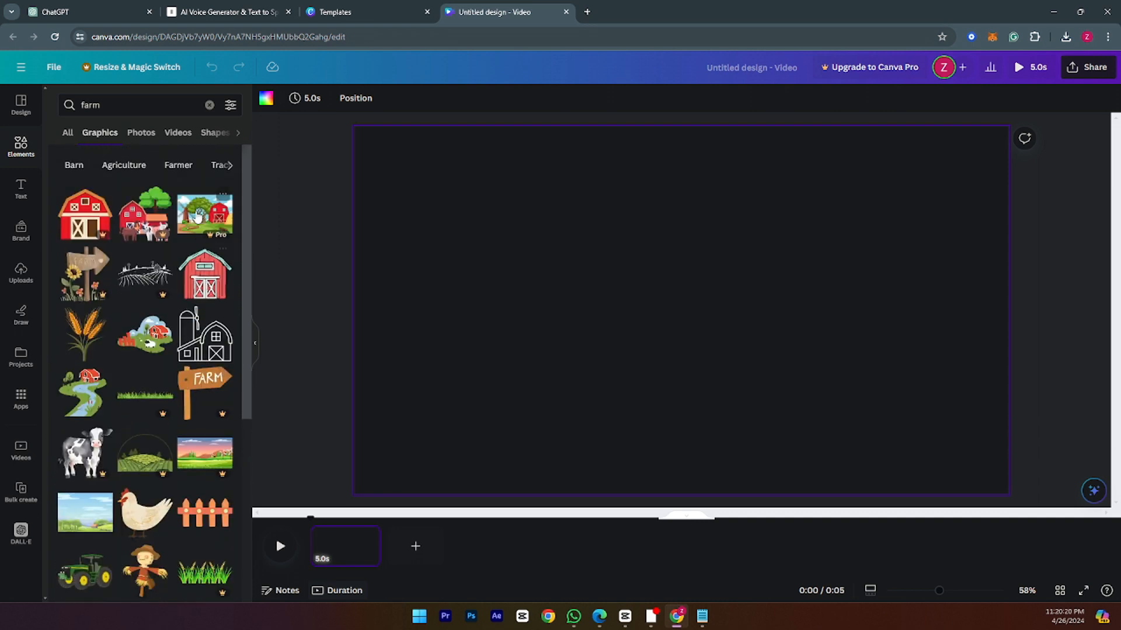
Step: Add the farm illustration with the windmill, tree and red barn and stretch it to fill the whole page
{"action": "left_click", "coordinate": [204, 214]}
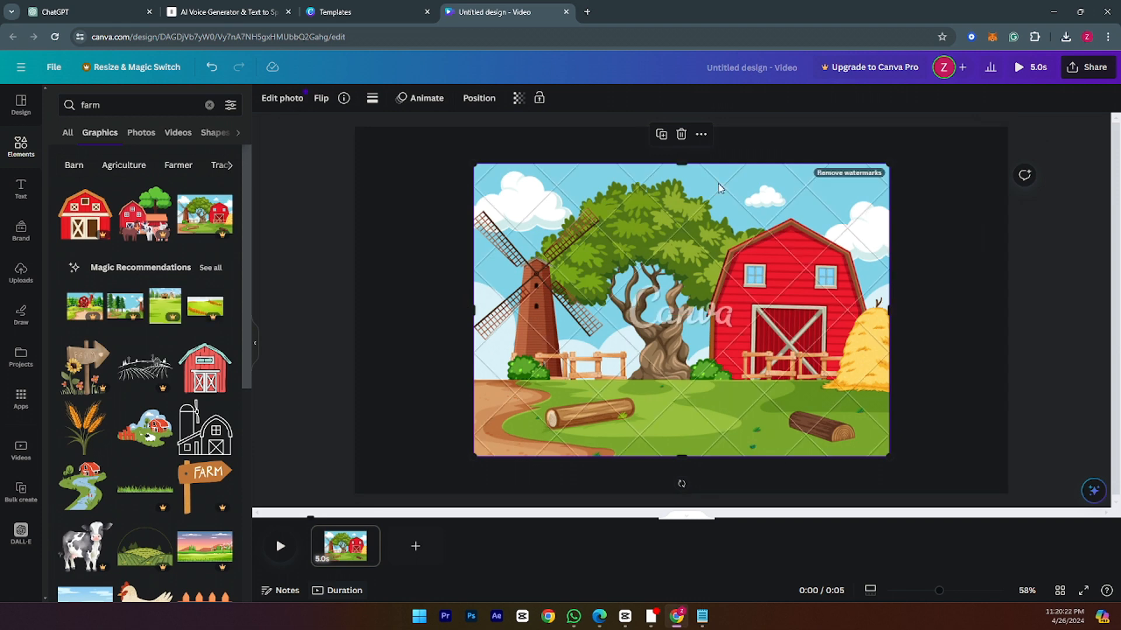
{"action": "left_click_drag", "start_coordinate": [682, 164], "coordinate": [681, 127]}
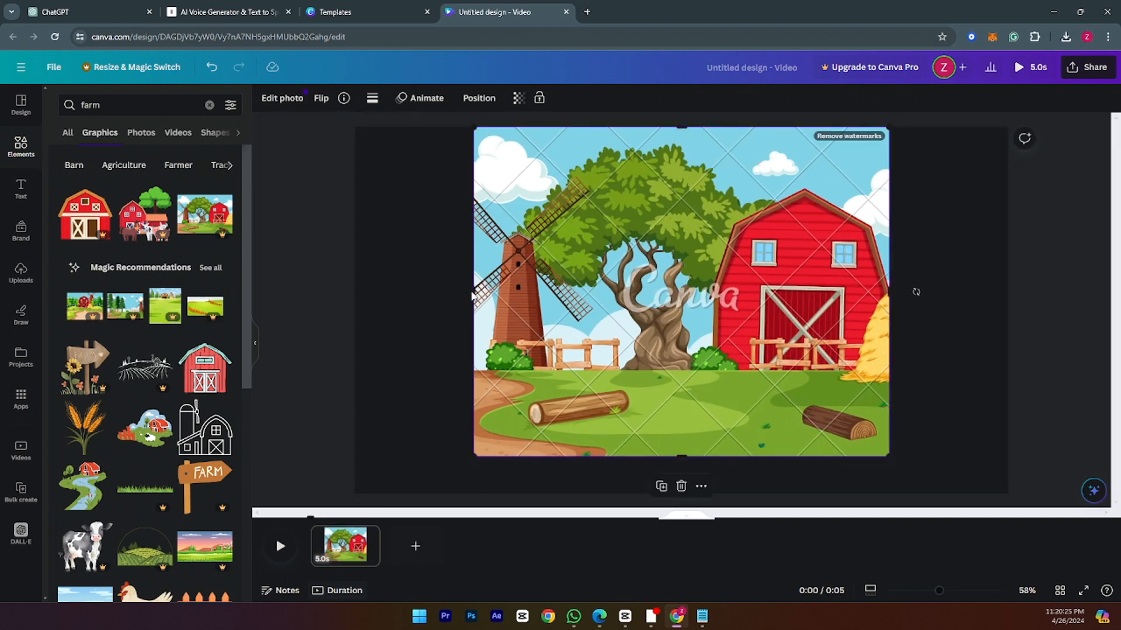
{"action": "left_click_drag", "start_coordinate": [472, 292], "coordinate": [355, 293]}
{"action": "left_click_drag", "start_coordinate": [893, 297], "coordinate": [1008, 294]}
{"action": "left_click_drag", "start_coordinate": [688, 458], "coordinate": [688, 500]}
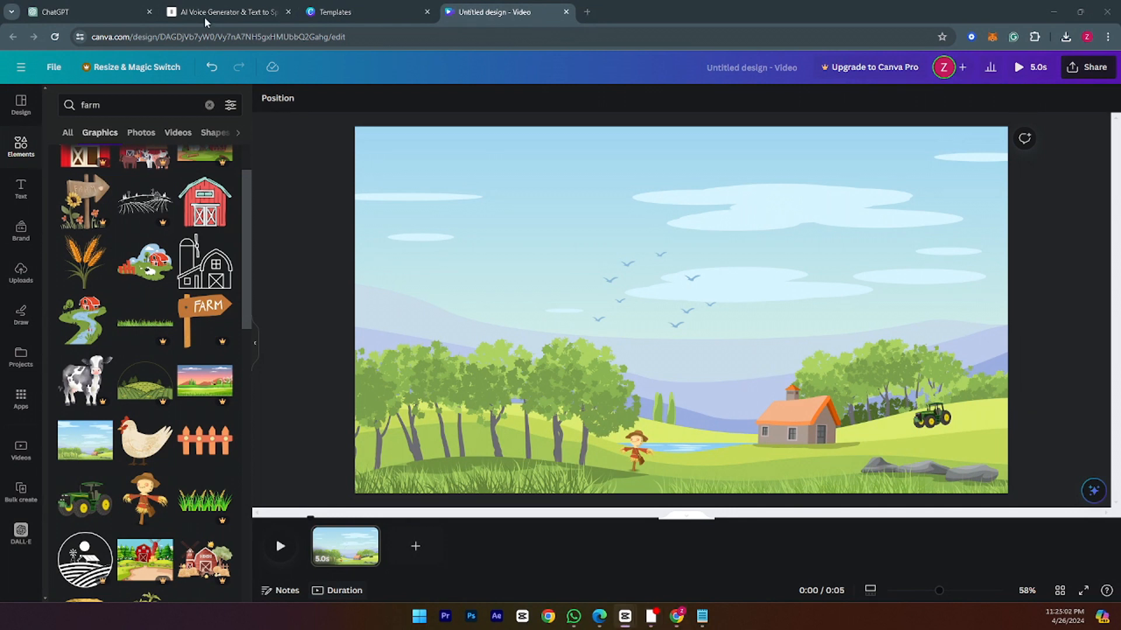
Step: Search the graphics elements for "fence" and browse for a fence suited to the farm scene
{"action": "left_click", "coordinate": [118, 110]}
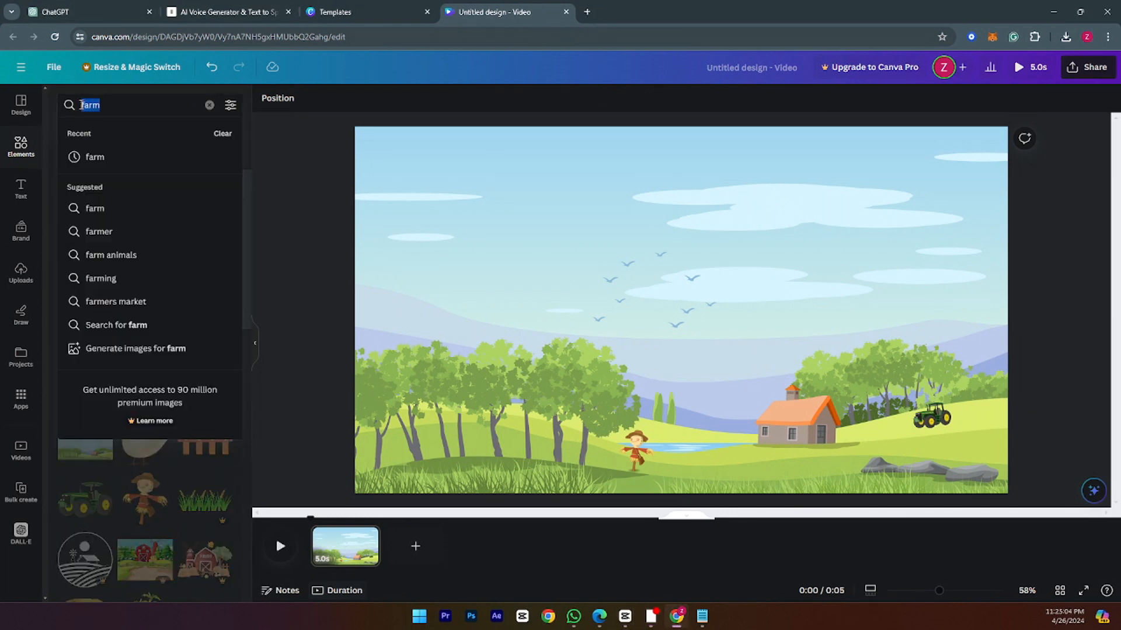
{"action": "key", "text": "BackSpace"}
{"action": "type", "text": "fence"}
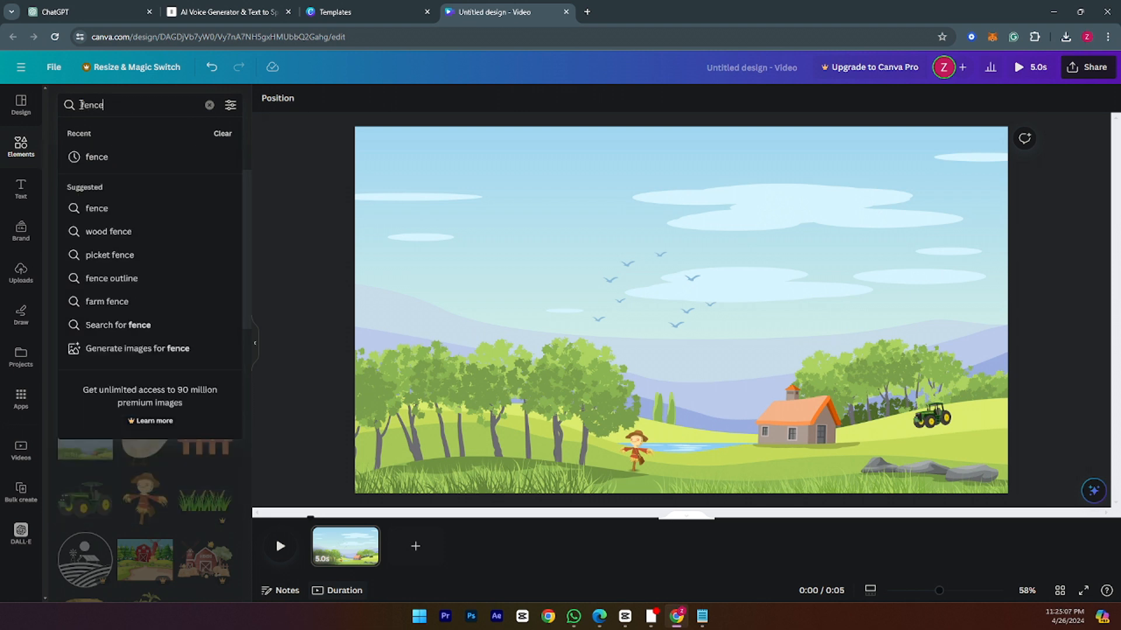
{"action": "key", "text": "Return"}
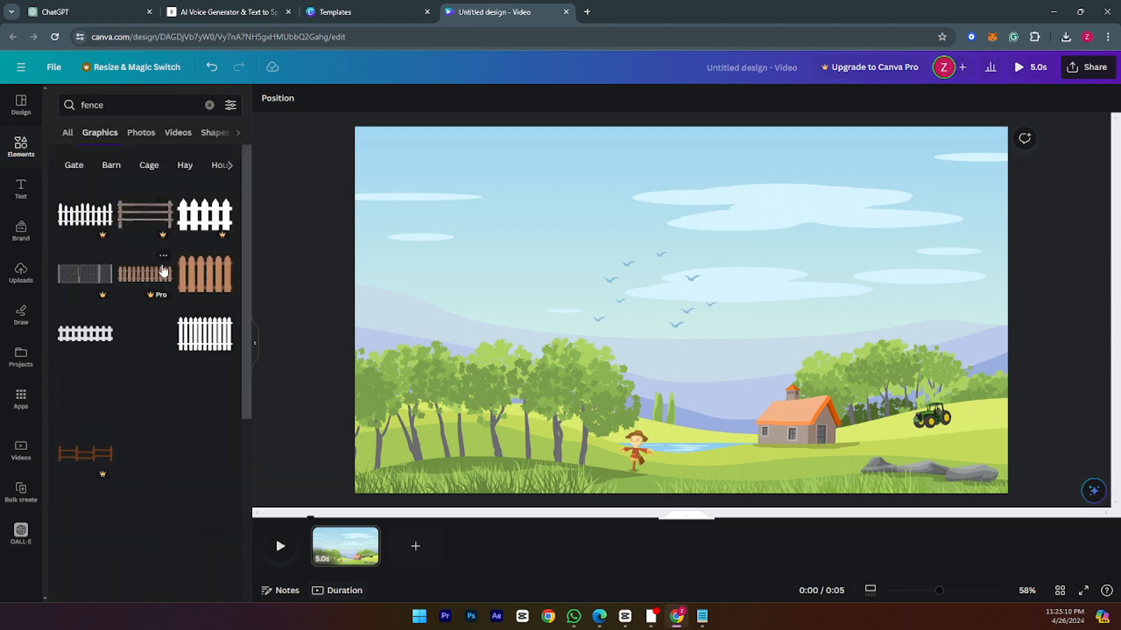
{"action": "scroll", "coordinate": [137, 325], "scroll_direction": "down", "scroll_amount": 1}
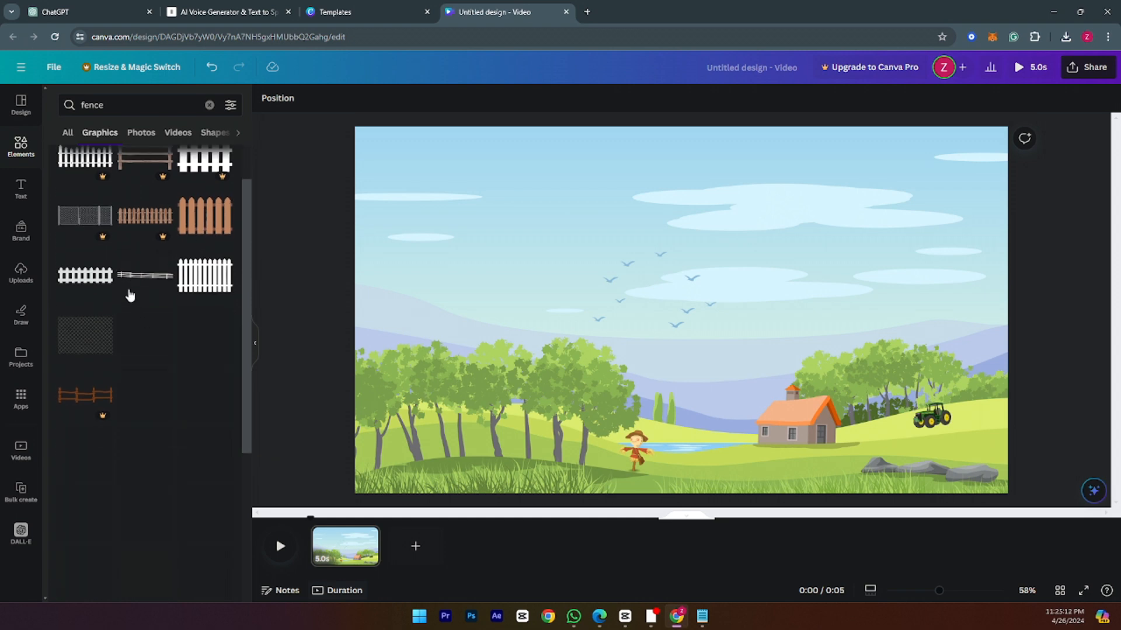
{"action": "scroll", "coordinate": [97, 433], "scroll_direction": "down", "scroll_amount": 1}
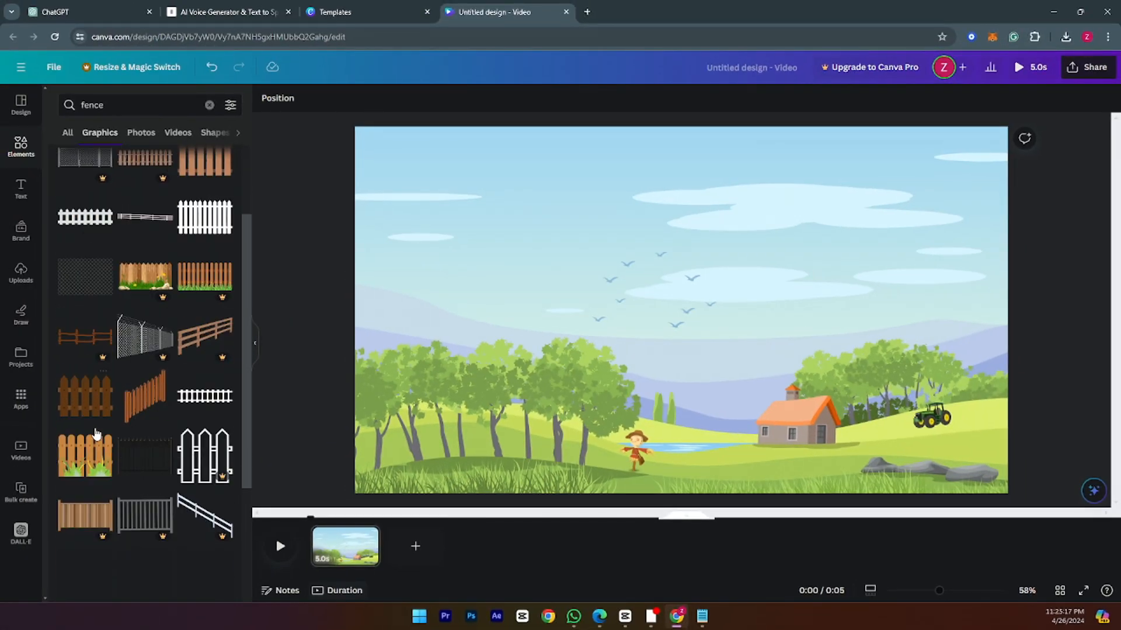
{"action": "scroll", "coordinate": [90, 428], "scroll_direction": "up", "scroll_amount": 2}
Step: Place three copies of the brown wooden picket fence along the bottom edge of the scene
{"action": "left_click_drag", "start_coordinate": [208, 277], "coordinate": [479, 481]}
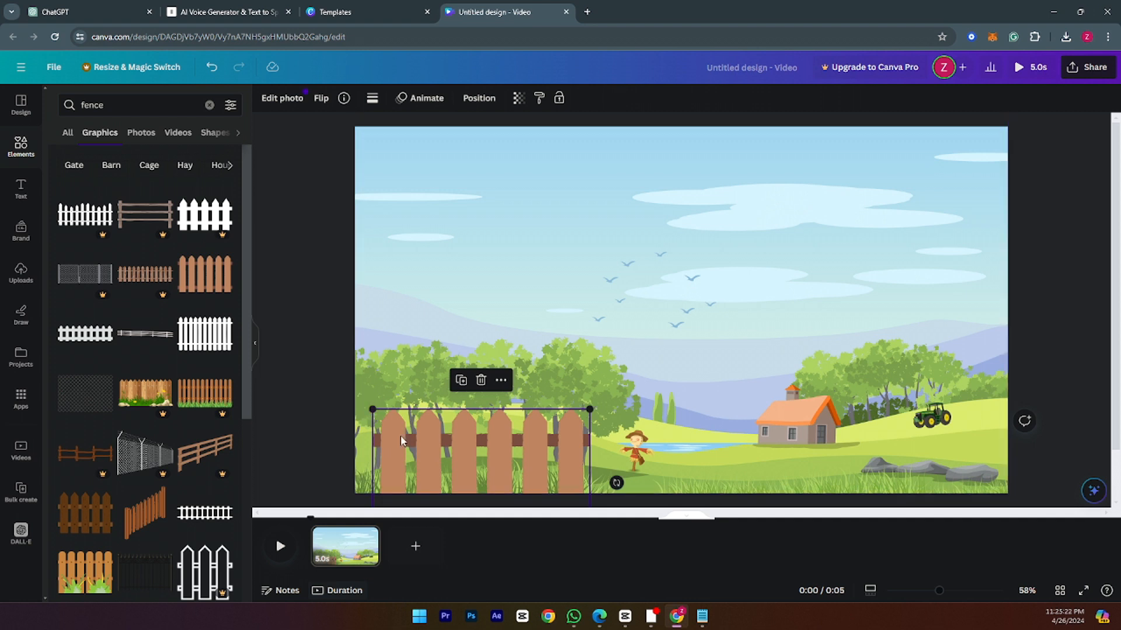
{"action": "left_click_drag", "start_coordinate": [403, 441], "coordinate": [459, 421]}
{"action": "left_click_drag", "start_coordinate": [497, 441], "coordinate": [392, 434]}
{"action": "left_click_drag", "start_coordinate": [206, 274], "coordinate": [498, 456]}
{"action": "left_click_drag", "start_coordinate": [205, 274], "coordinate": [628, 442]}
Step: Shrink the three fence pieces and line them up side by side from the scene's left edge
{"action": "left_click", "coordinate": [421, 437]}
{"action": "left_click_drag", "start_coordinate": [475, 416], "coordinate": [455, 431]}
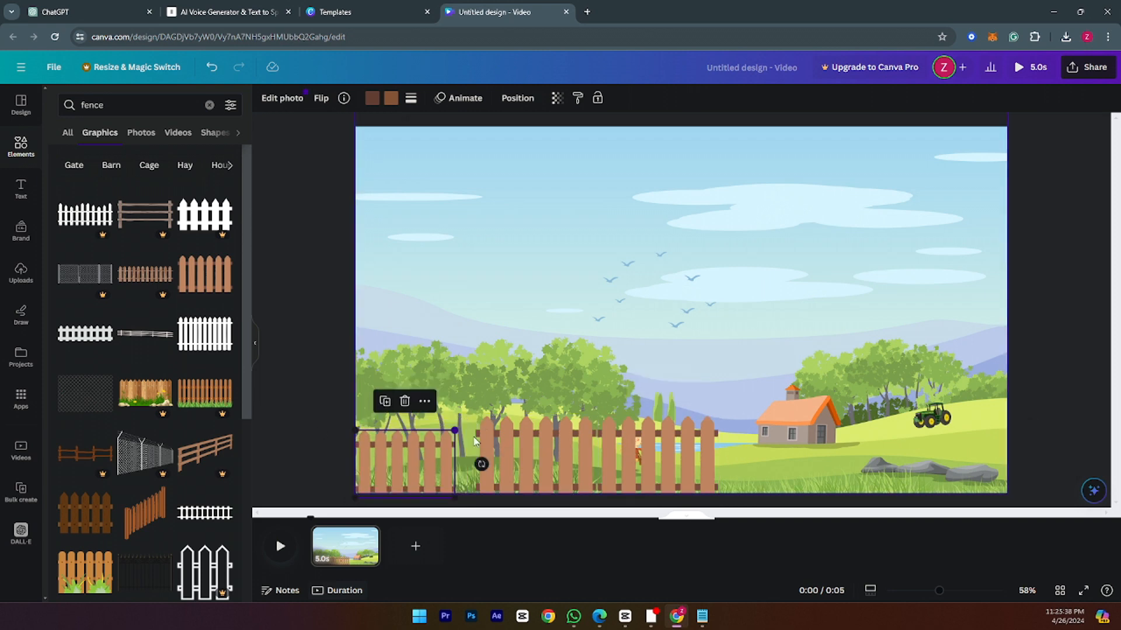
{"action": "left_click", "coordinate": [512, 431]}
{"action": "left_click_drag", "start_coordinate": [596, 417], "coordinate": [574, 430]}
{"action": "left_click_drag", "start_coordinate": [532, 447], "coordinate": [505, 446]}
{"action": "left_click_drag", "start_coordinate": [667, 443], "coordinate": [643, 443]}
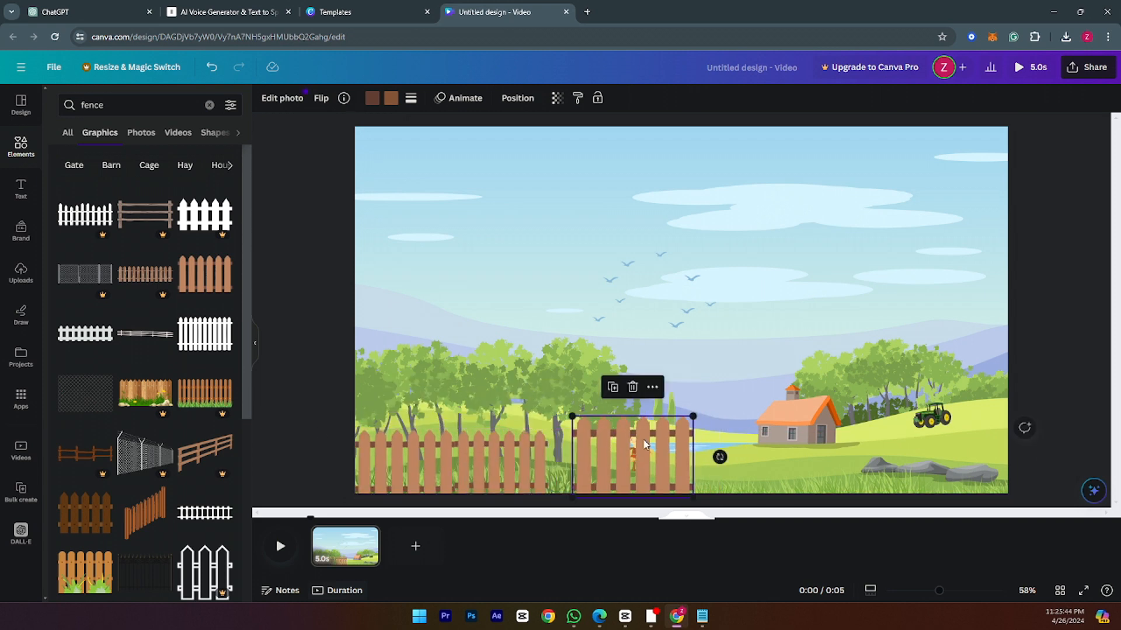
{"action": "left_click_drag", "start_coordinate": [693, 417], "coordinate": [607, 454]}
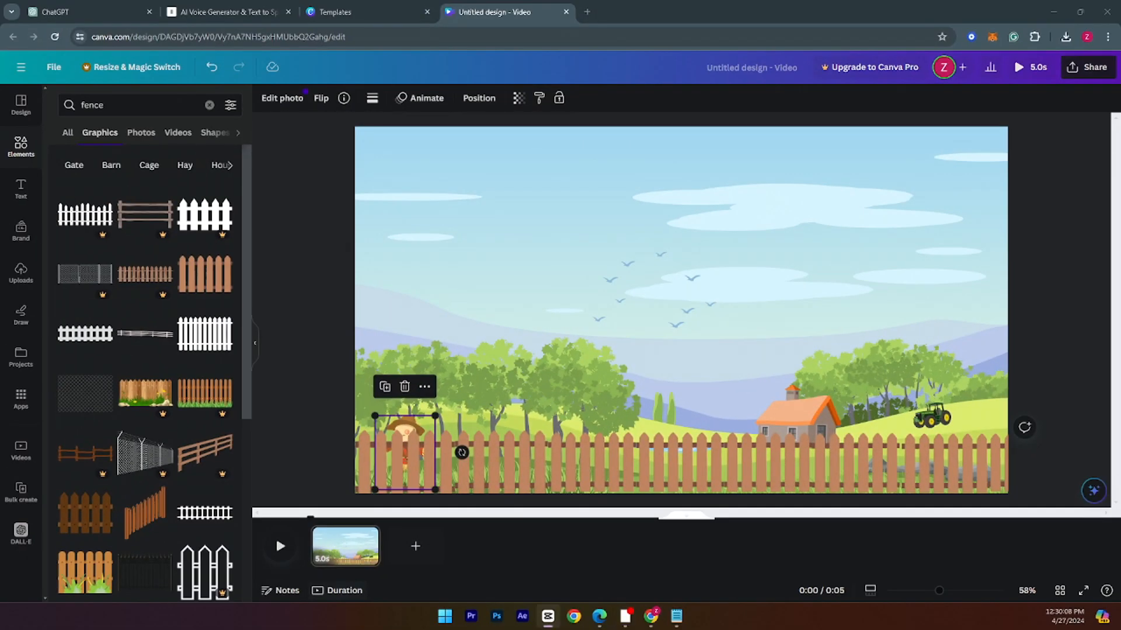
Step: Download the finished farm scene as a PNG image
{"action": "left_click", "coordinate": [1084, 67]}
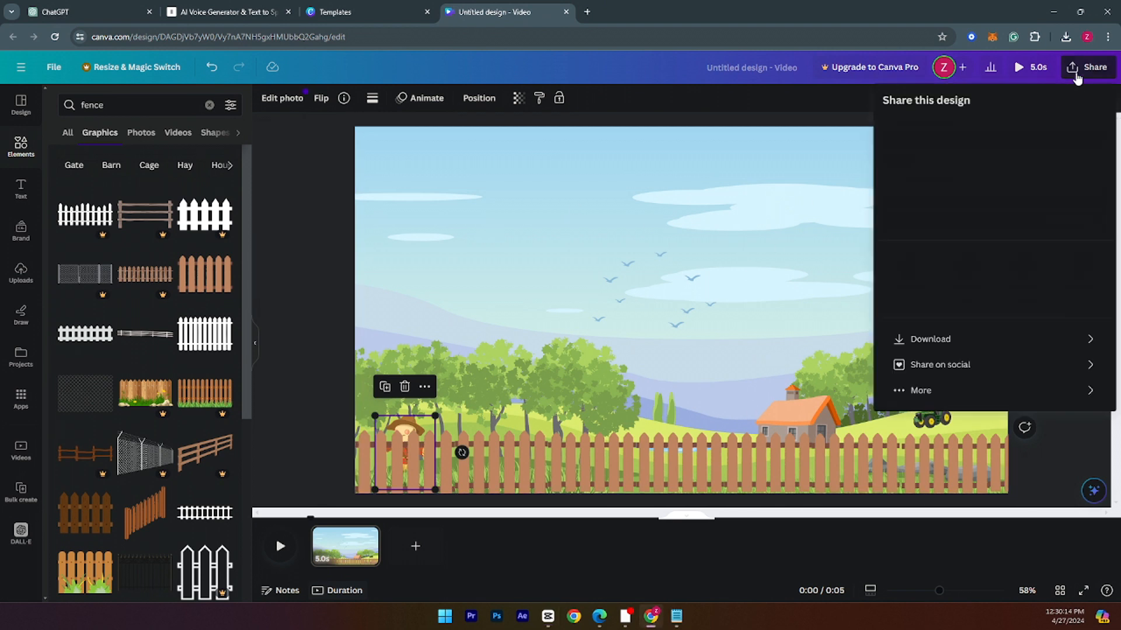
{"action": "left_click", "coordinate": [960, 339]}
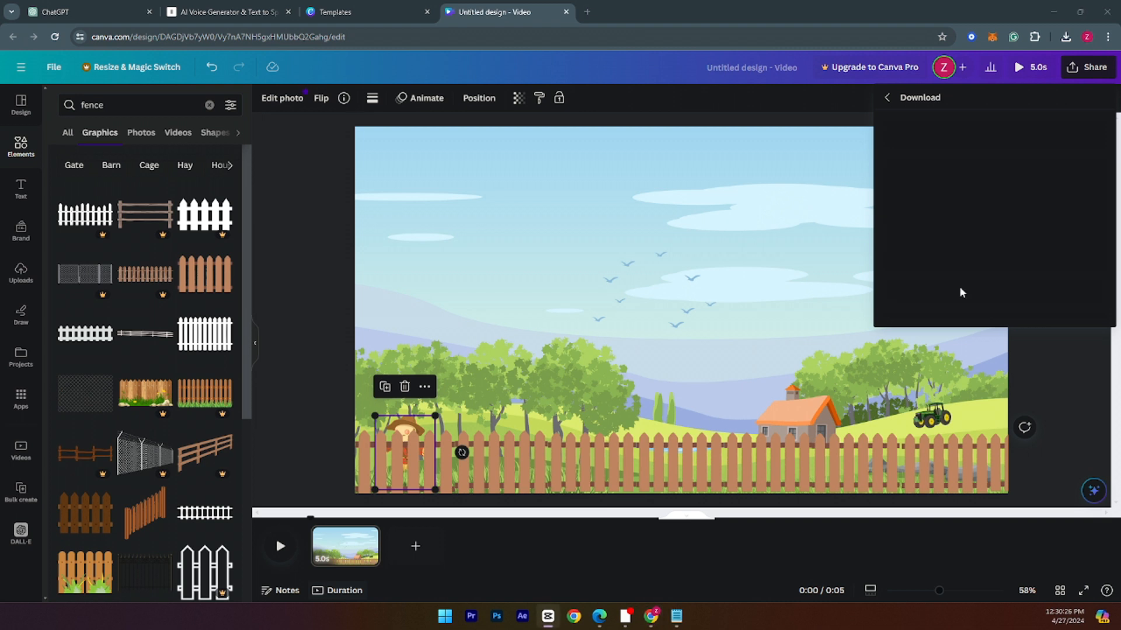
{"action": "left_click", "coordinate": [1014, 153]}
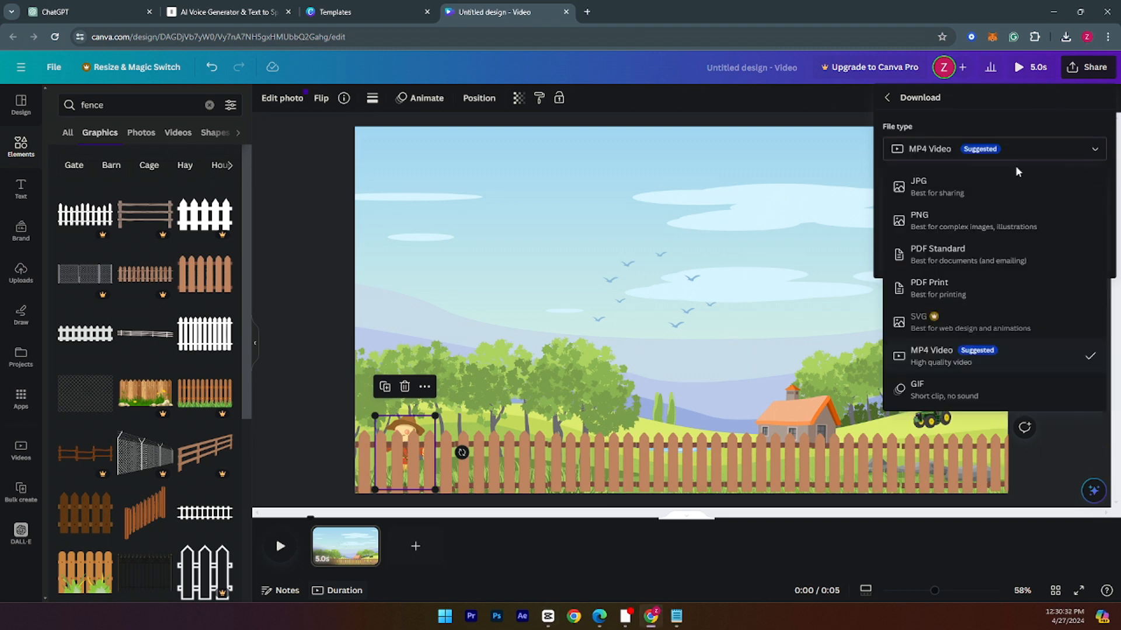
{"action": "left_click", "coordinate": [976, 220]}
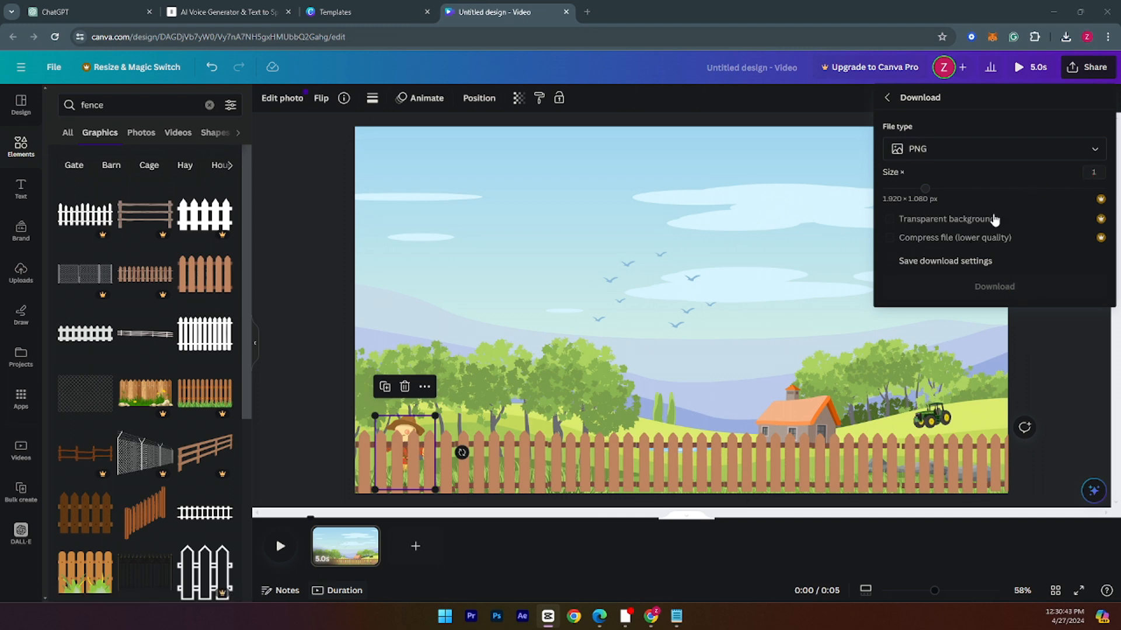
{"action": "left_click", "coordinate": [994, 286]}
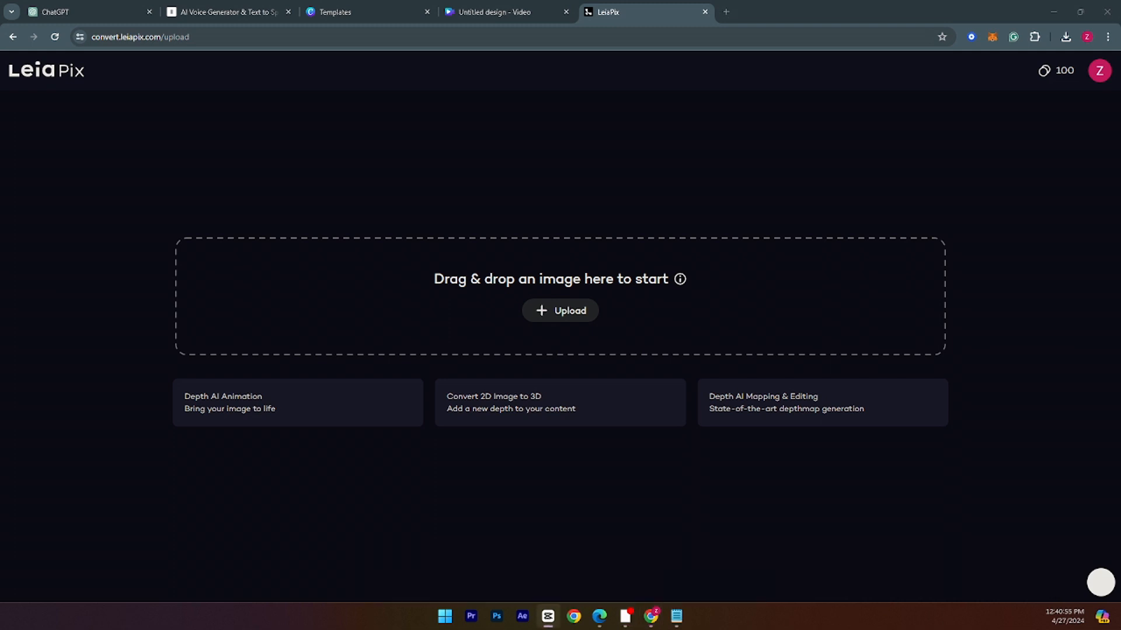
Step: On the LeiaPix upload page, open the browser's recent downloads to reach the exported farm scene image
{"action": "left_click", "coordinate": [86, 72]}
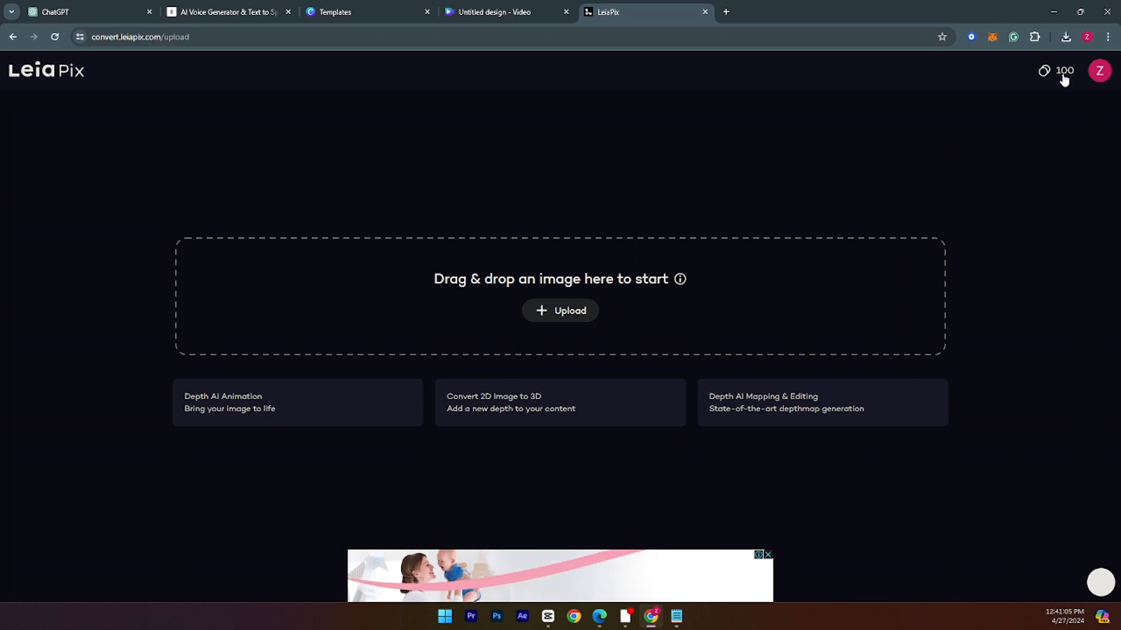
{"action": "left_click", "coordinate": [1065, 37]}
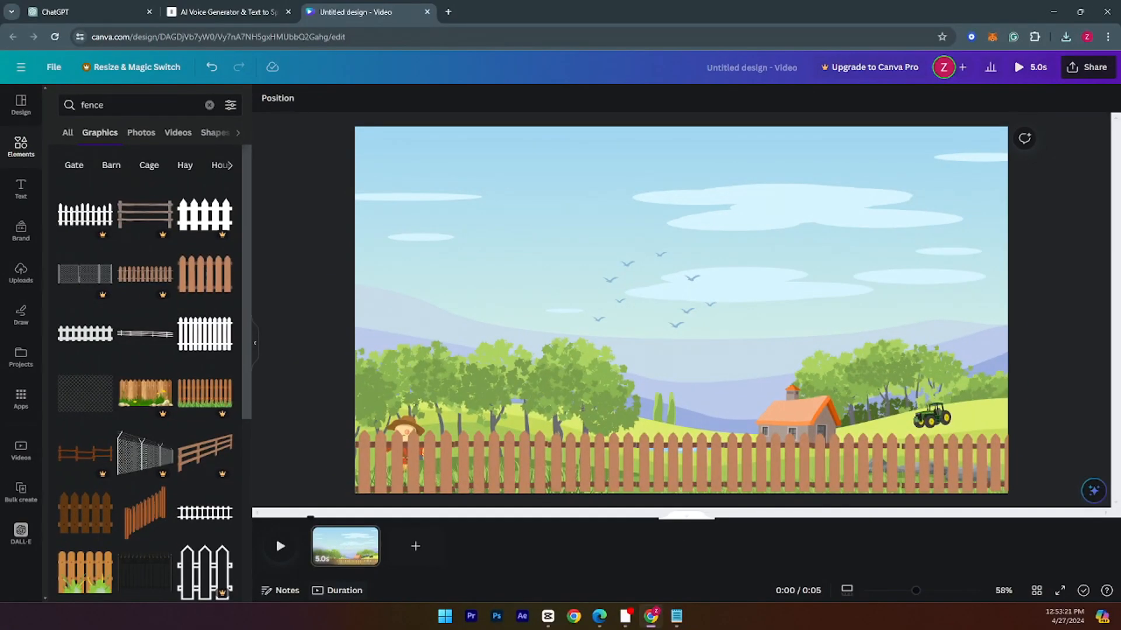
Step: Upload "Untitled design (1)_animation.mp4" from the browser's recent downloads to the uploads in Canva
{"action": "key", "text": "alt+Tab"}
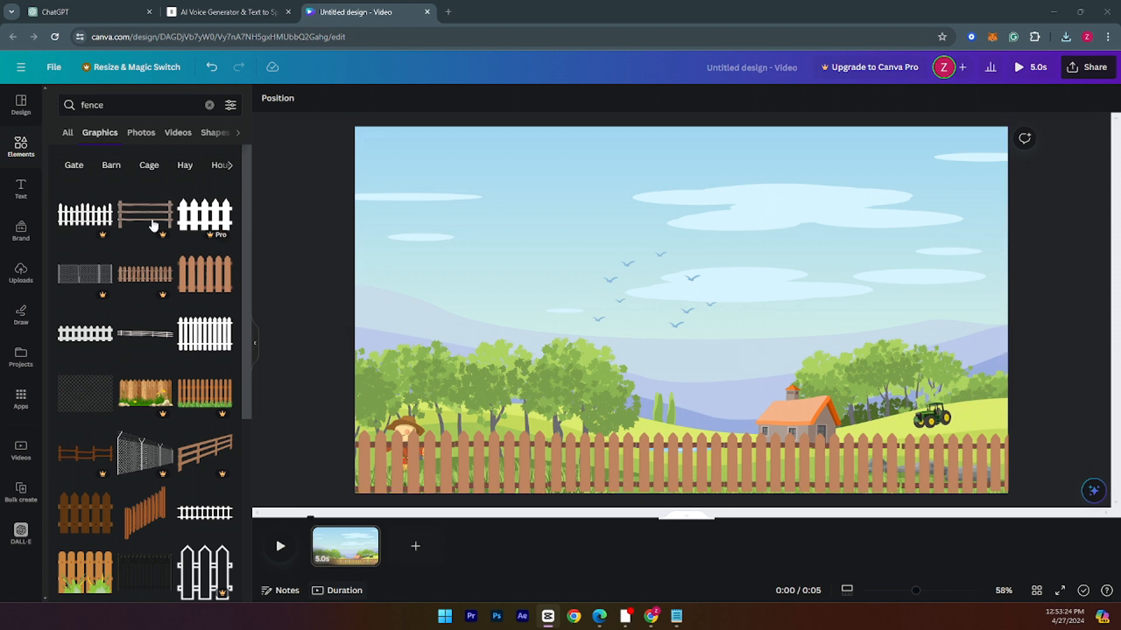
{"action": "left_click", "coordinate": [21, 282]}
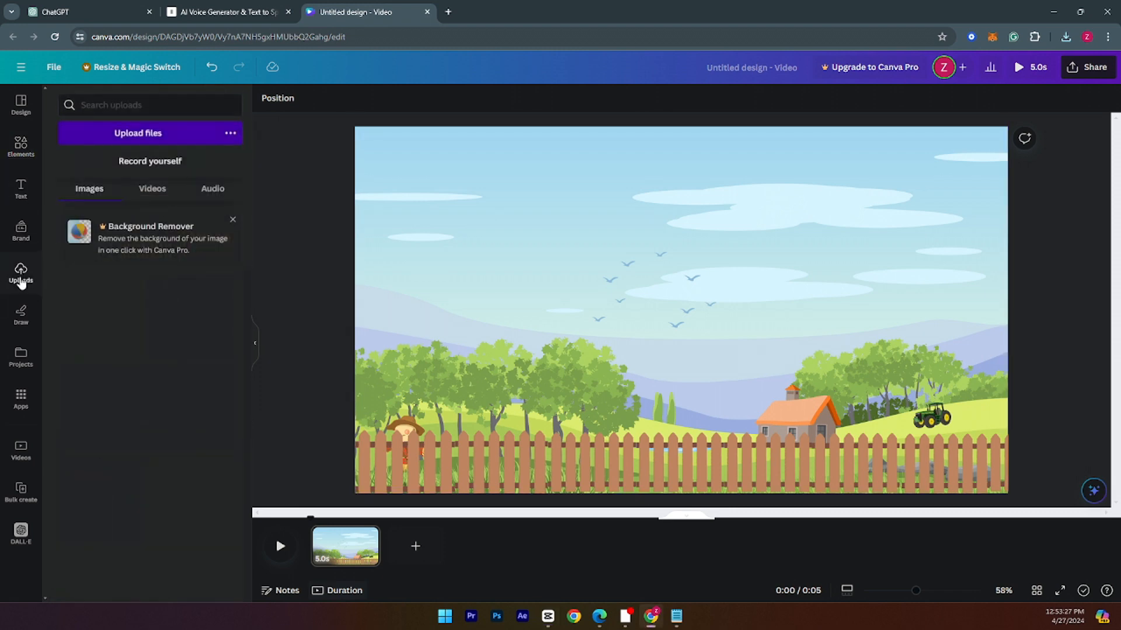
{"action": "left_click", "coordinate": [151, 193]}
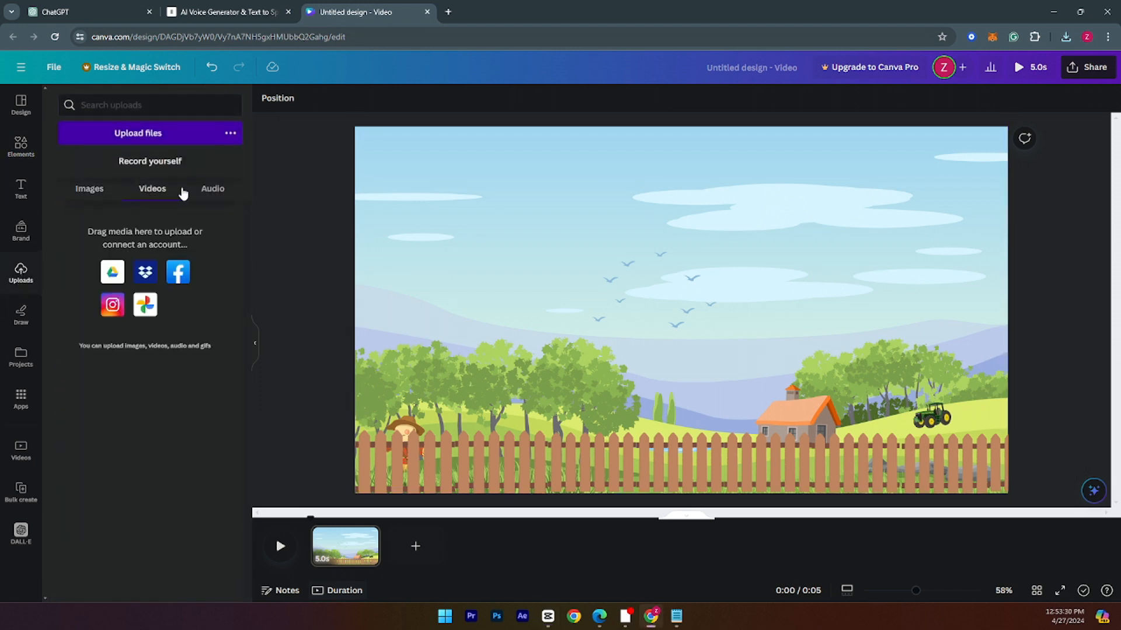
{"action": "left_click", "coordinate": [90, 188]}
{"action": "left_click", "coordinate": [1065, 36]}
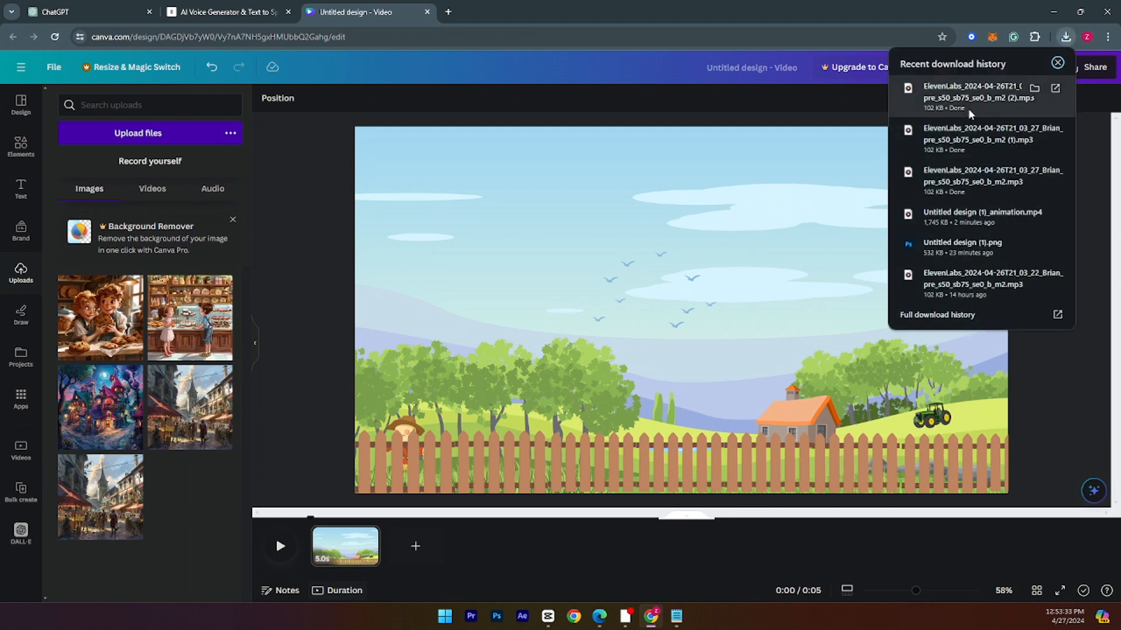
{"action": "left_click_drag", "start_coordinate": [974, 216], "coordinate": [482, 547]}
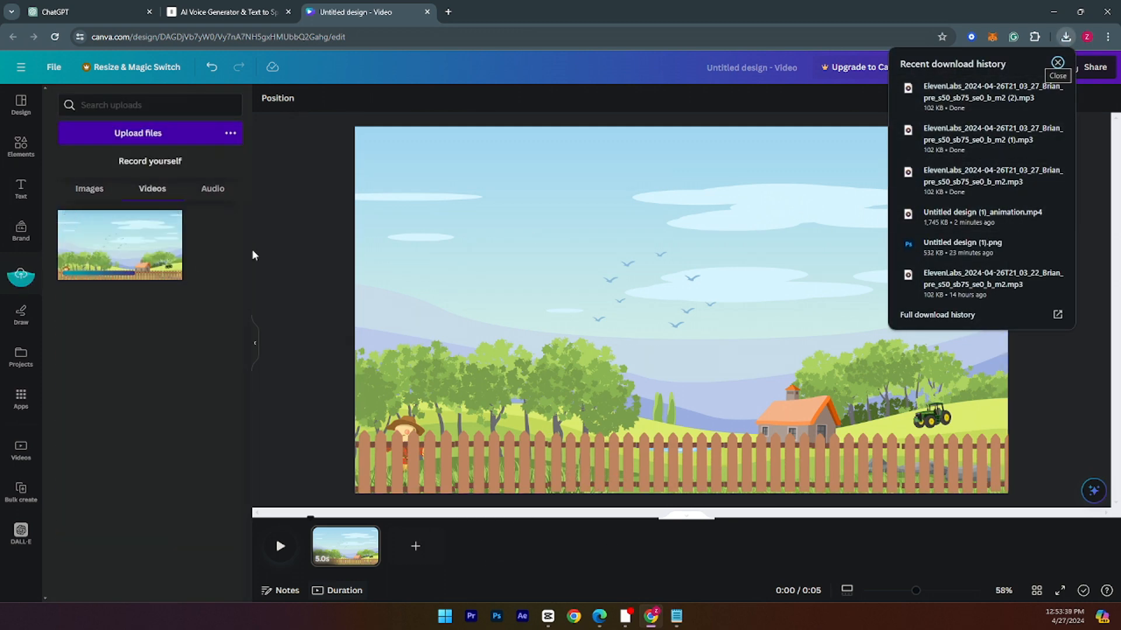
{"action": "left_click", "coordinate": [1058, 63]}
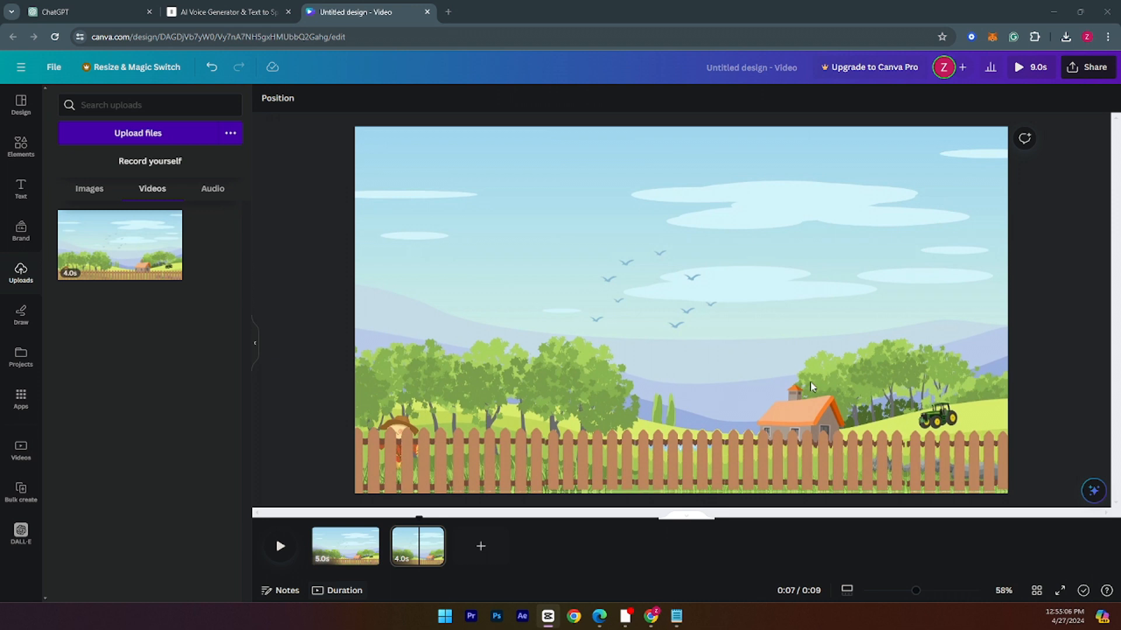
Step: Play the static first page and the animated second page to compare their motion
{"action": "left_click", "coordinate": [320, 521]}
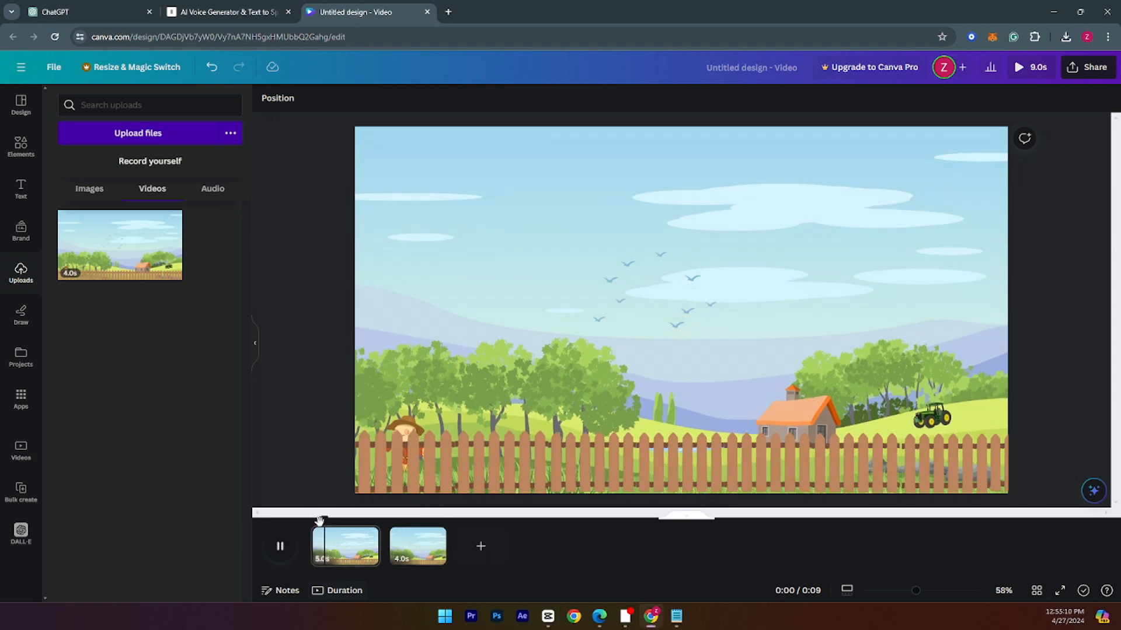
{"action": "left_click", "coordinate": [397, 520]}
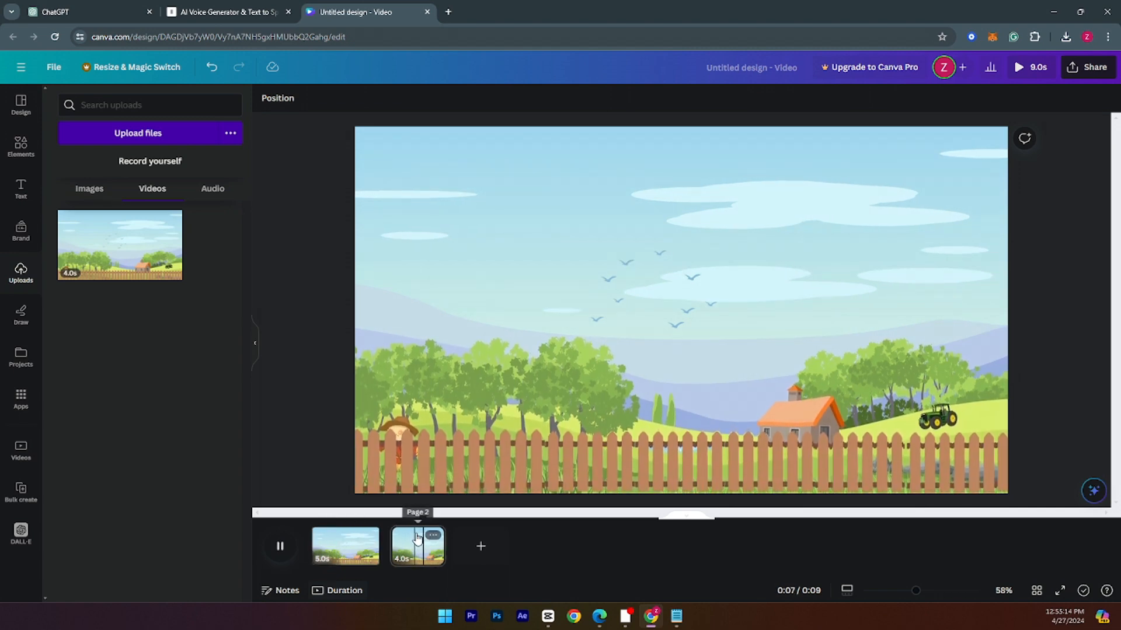
{"action": "key", "text": "space"}
Step: Check the script in ChatGPT for the characters in the opening scene and return to the Canva design
{"action": "left_click", "coordinate": [116, 11]}
{"action": "left_click", "coordinate": [415, 282]}
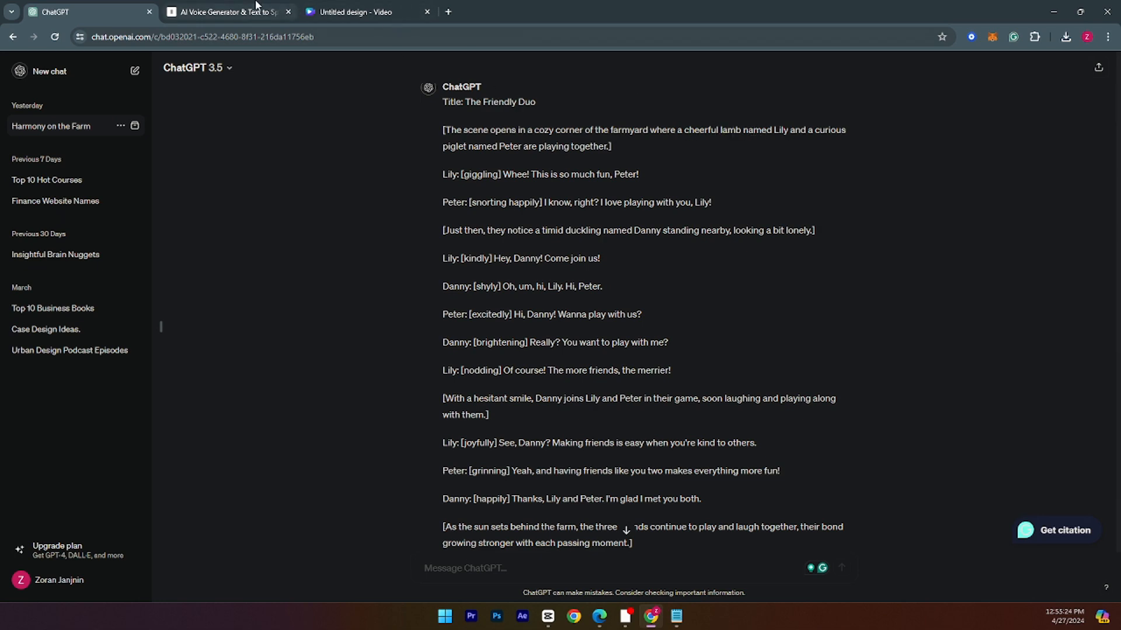
{"action": "left_click", "coordinate": [354, 10]}
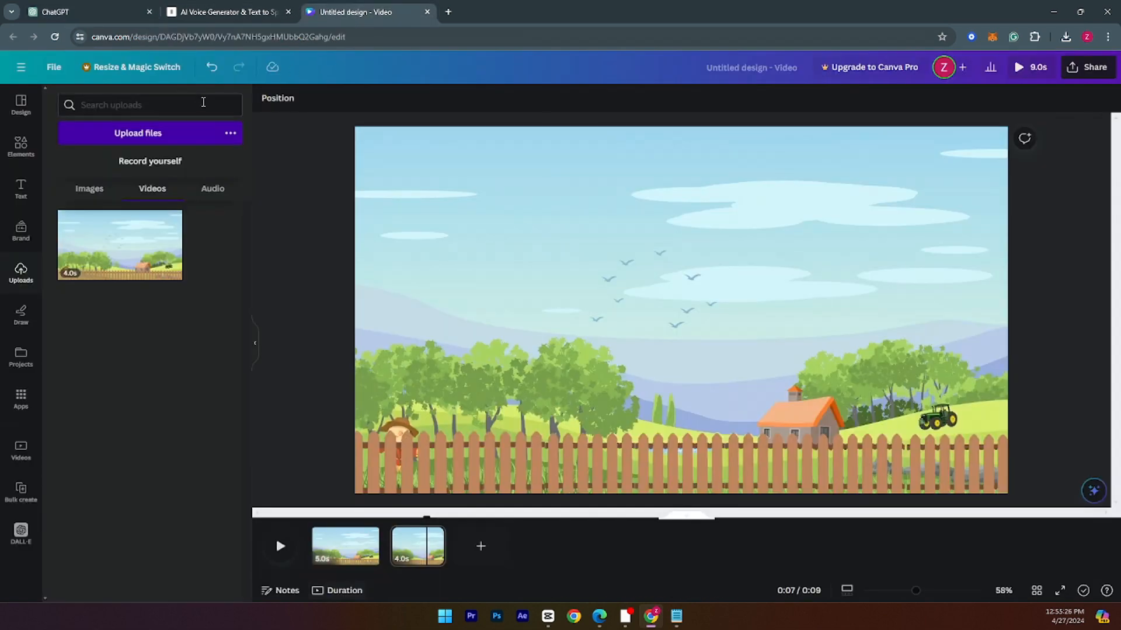
Step: Search the Canva graphic elements for "lamb" instead of "fence"
{"action": "left_click", "coordinate": [21, 145]}
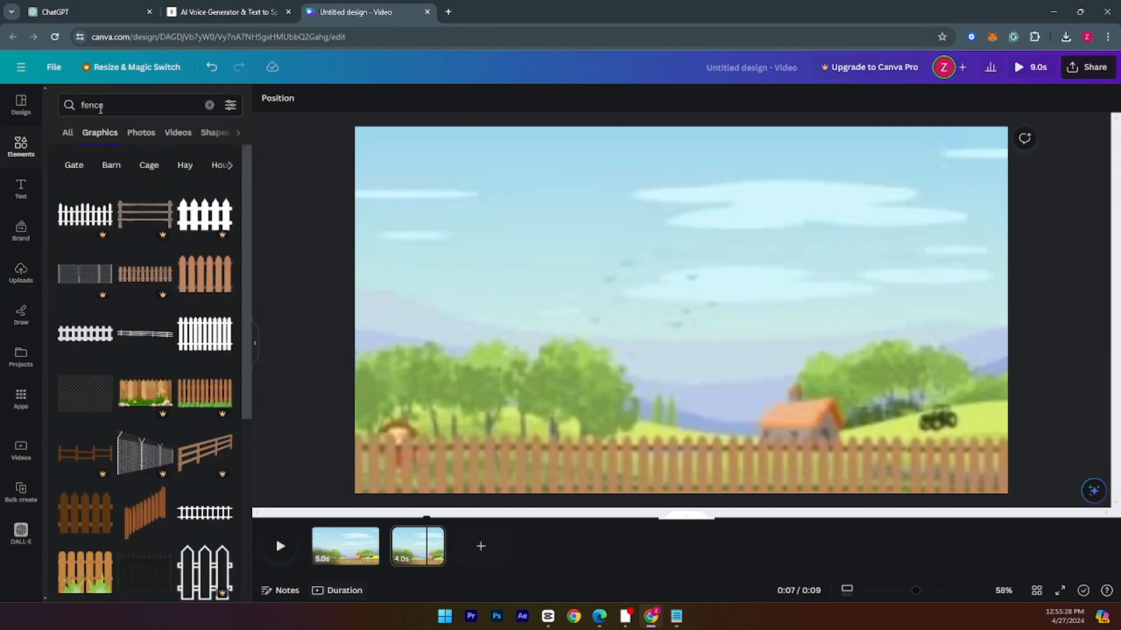
{"action": "left_click", "coordinate": [121, 105]}
{"action": "key", "text": "ctrl+a"}
{"action": "key", "text": "BackSpace"}
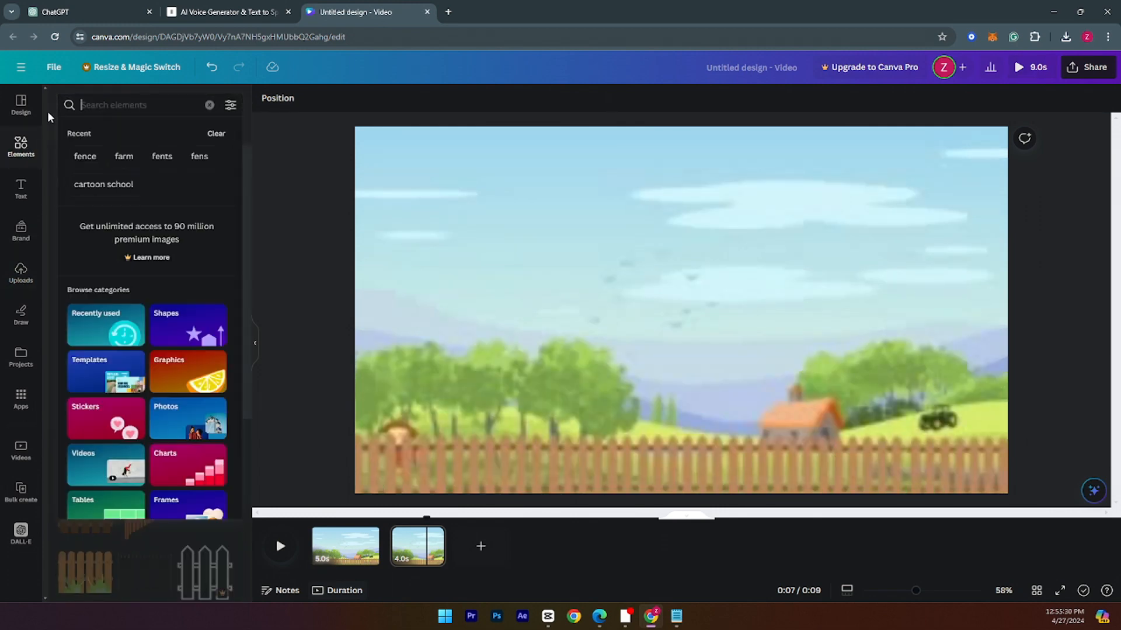
{"action": "type", "text": "lamb"}
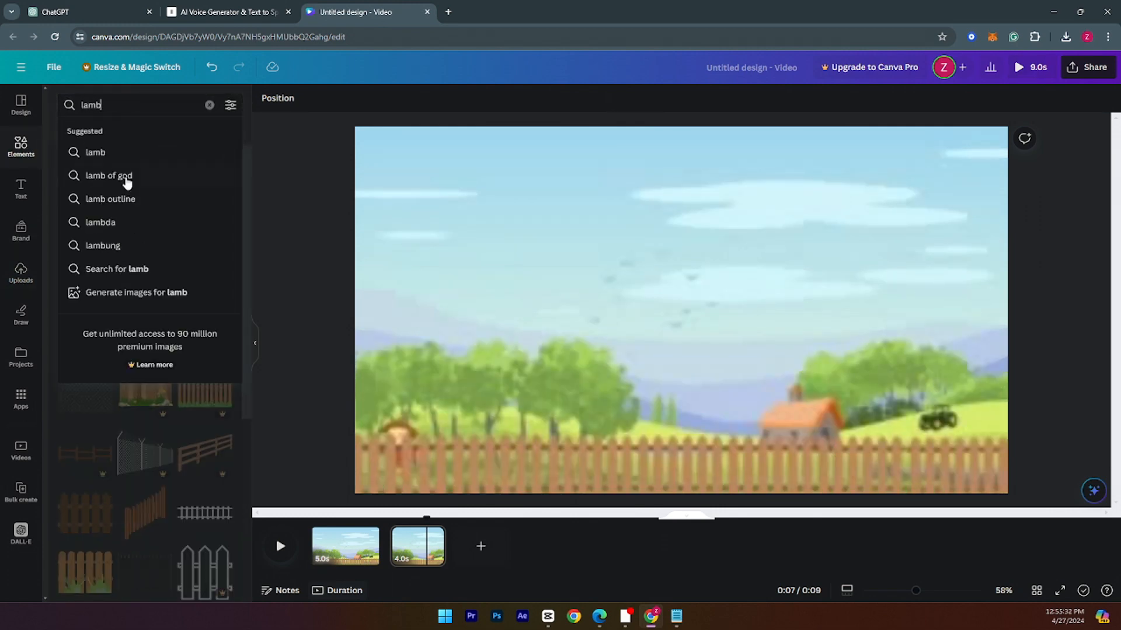
{"action": "left_click", "coordinate": [107, 153]}
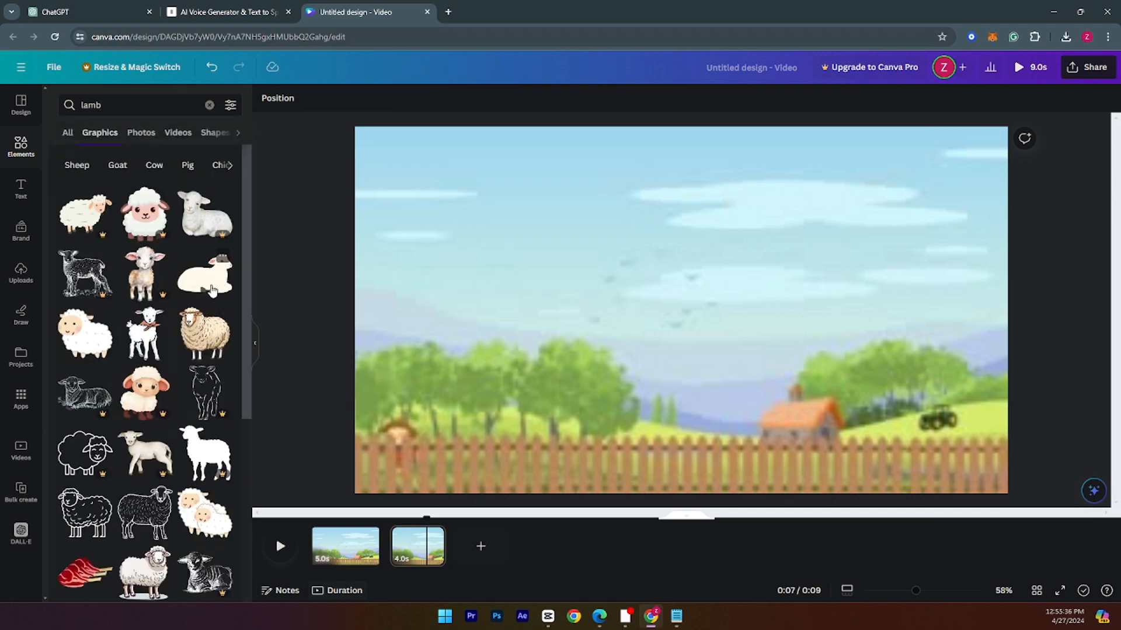
Step: Add the free smiling white sheep graphic to page 2, scale it down and place it above the fence, over the scarecrow
{"action": "left_click_drag", "start_coordinate": [207, 286], "coordinate": [231, 343]}
{"action": "scroll", "coordinate": [184, 393], "scroll_direction": "down", "scroll_amount": 3}
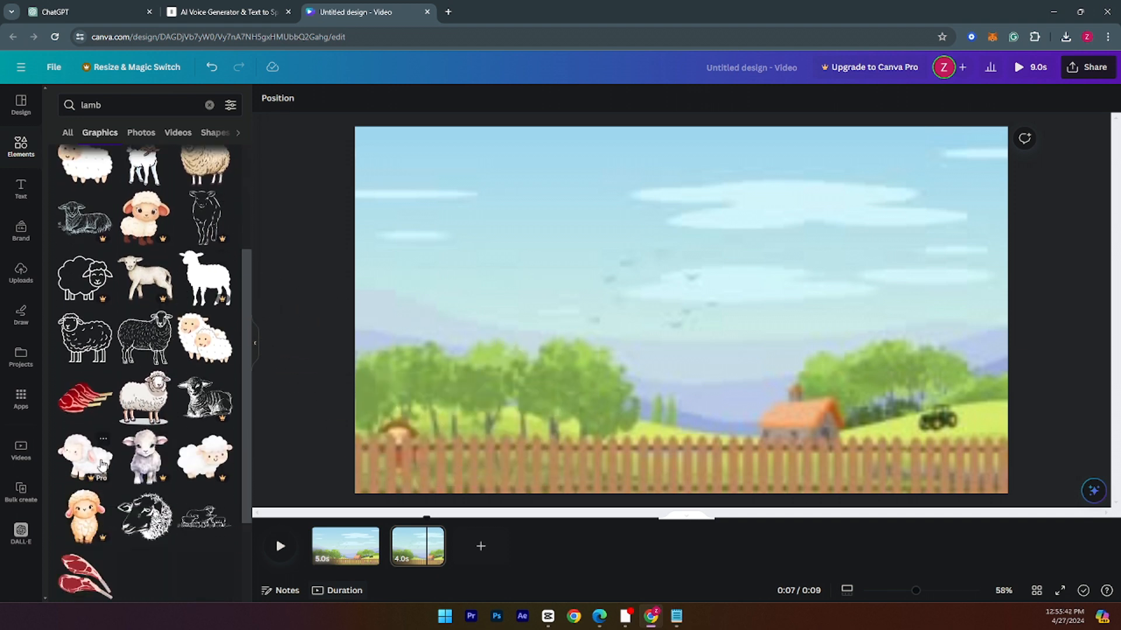
{"action": "scroll", "coordinate": [162, 464], "scroll_direction": "down", "scroll_amount": 1}
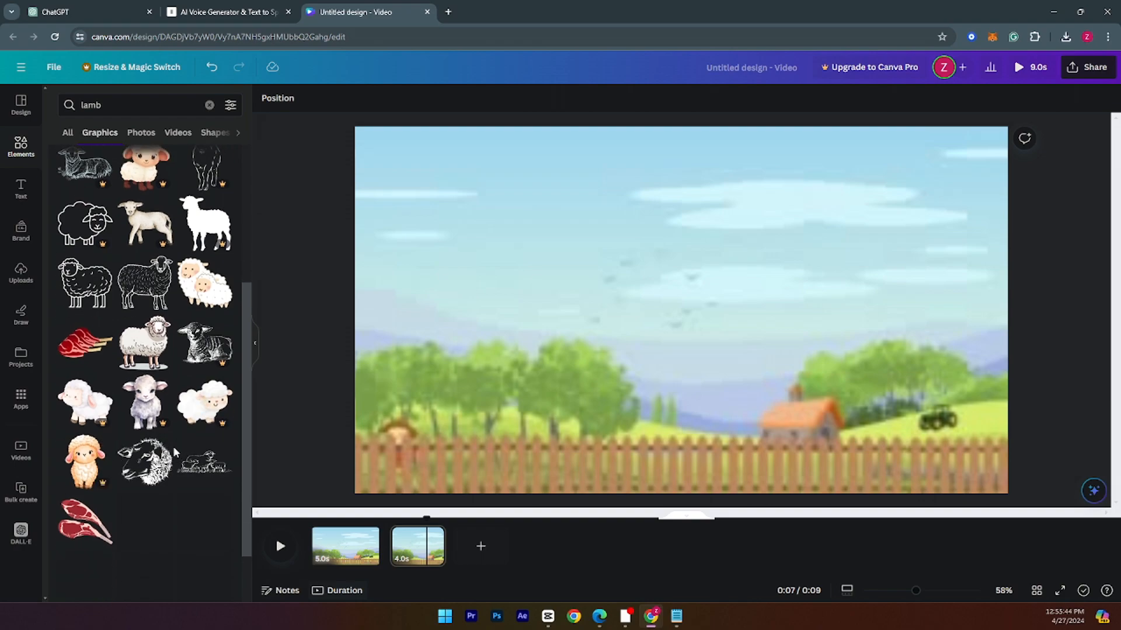
{"action": "scroll", "coordinate": [173, 447], "scroll_direction": "up", "scroll_amount": 3}
{"action": "scroll", "coordinate": [94, 350], "scroll_direction": "up", "scroll_amount": 1}
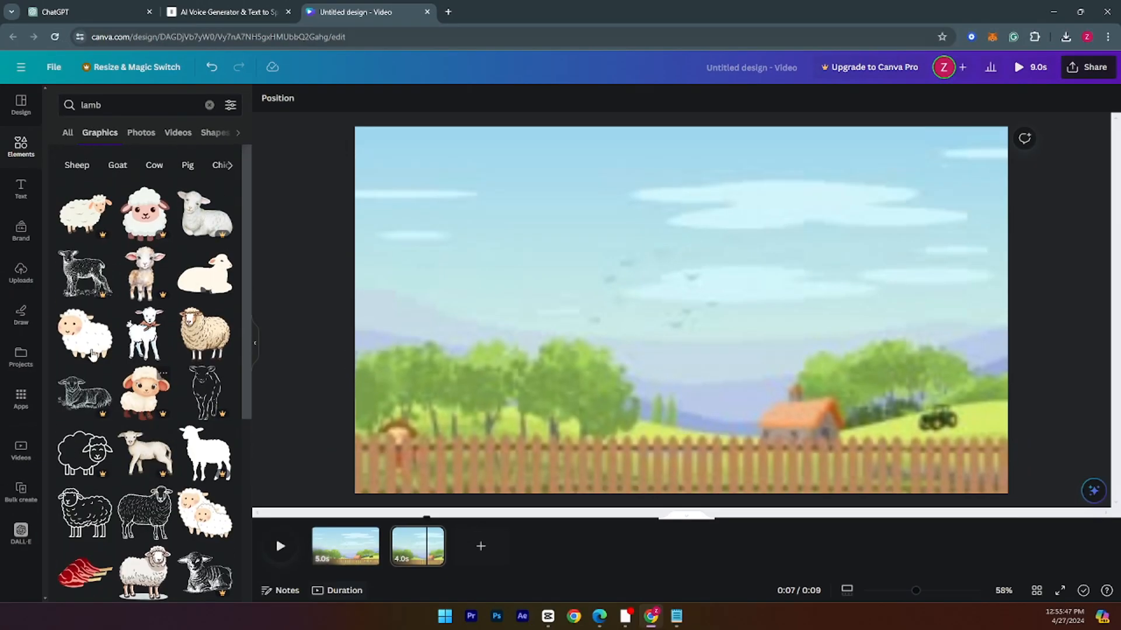
{"action": "left_click_drag", "start_coordinate": [84, 333], "coordinate": [446, 330]}
{"action": "left_click_drag", "start_coordinate": [408, 292], "coordinate": [489, 363]}
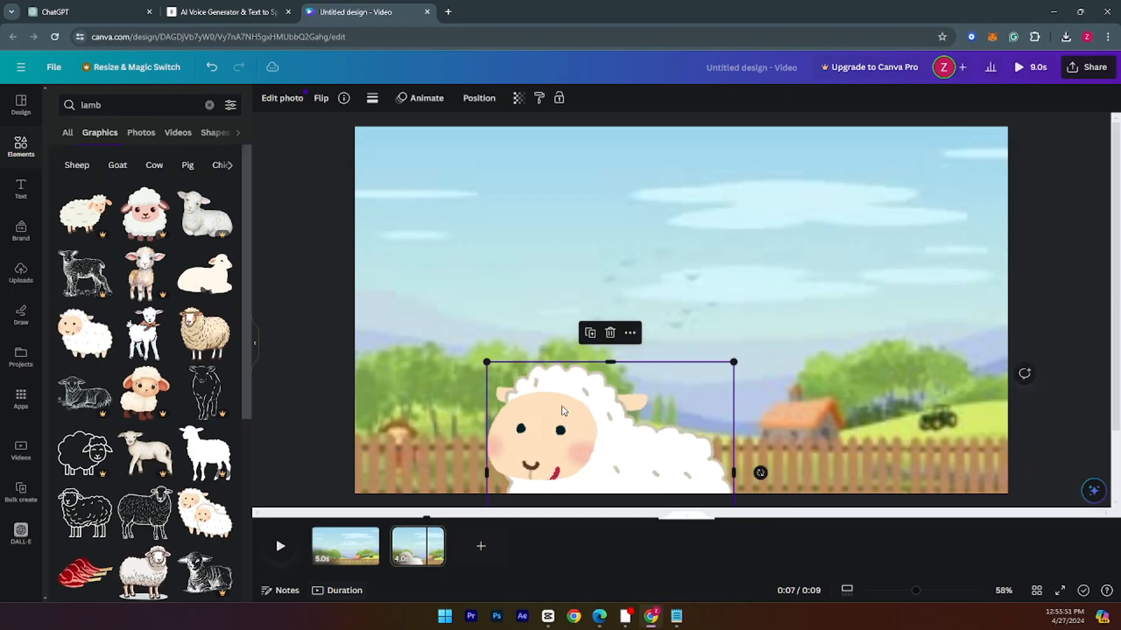
{"action": "left_click_drag", "start_coordinate": [562, 405], "coordinate": [452, 310]}
{"action": "mouse_move", "coordinate": [381, 283]}
{"action": "left_mouse_down"}
{"action": "mouse_move", "coordinate": [447, 288]}
{"action": "mouse_move", "coordinate": [368, 283]}
{"action": "mouse_move", "coordinate": [432, 320]}
{"action": "mouse_move", "coordinate": [391, 265]}
{"action": "left_mouse_up"}
Step: Create a custom animation path for the sheep with the Smooth movement style and a slower speed
{"action": "left_click", "coordinate": [401, 98]}
{"action": "left_click", "coordinate": [149, 220]}
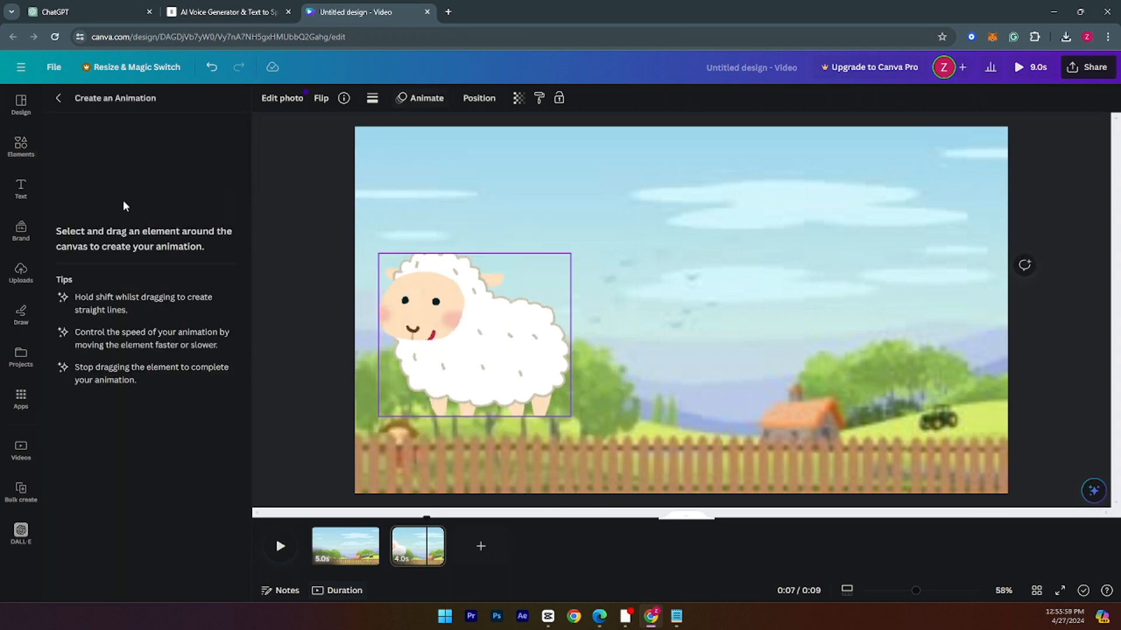
{"action": "mouse_move", "coordinate": [391, 286]}
{"action": "left_mouse_down"}
{"action": "mouse_move", "coordinate": [438, 389]}
{"action": "mouse_move", "coordinate": [477, 378]}
{"action": "mouse_move", "coordinate": [527, 396]}
{"action": "mouse_move", "coordinate": [592, 396]}
{"action": "mouse_move", "coordinate": [607, 426]}
{"action": "left_mouse_up"}
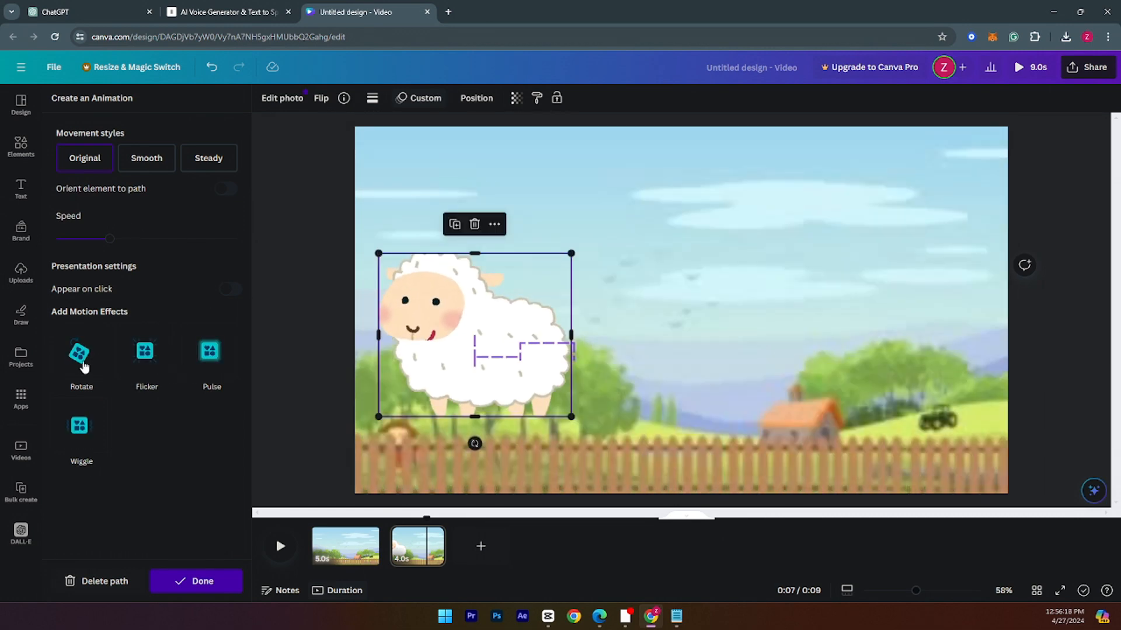
{"action": "left_click_drag", "start_coordinate": [103, 243], "coordinate": [83, 241]}
{"action": "left_click", "coordinate": [143, 165]}
Step: Apply the Rotate, Flicker, Pulse and Wiggle motion effects to the sheep
{"action": "left_click", "coordinate": [79, 368]}
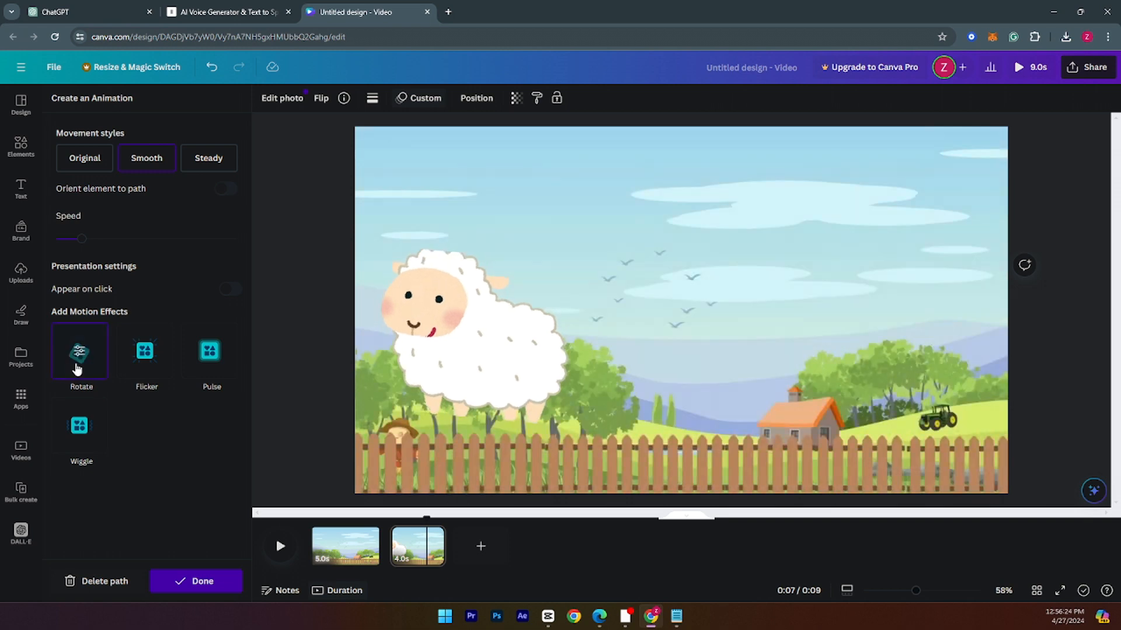
{"action": "left_click", "coordinate": [149, 363]}
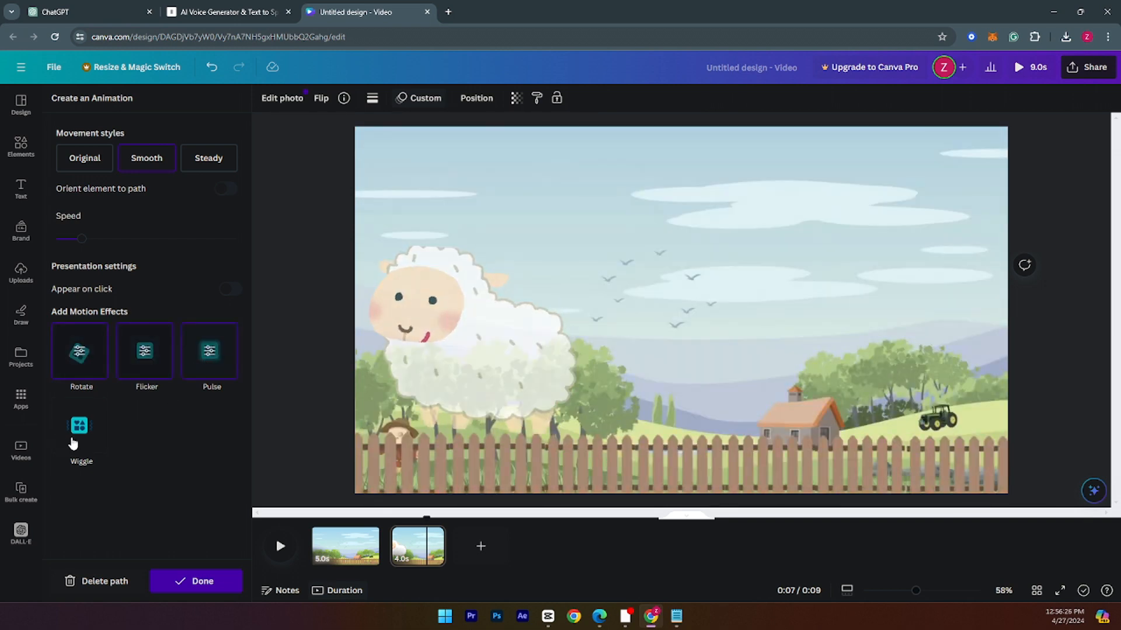
{"action": "left_click", "coordinate": [79, 441]}
Step: Remove the Rotate, Flicker and Pulse effects from the sheep, leaving only Wiggle
{"action": "left_click", "coordinate": [99, 360]}
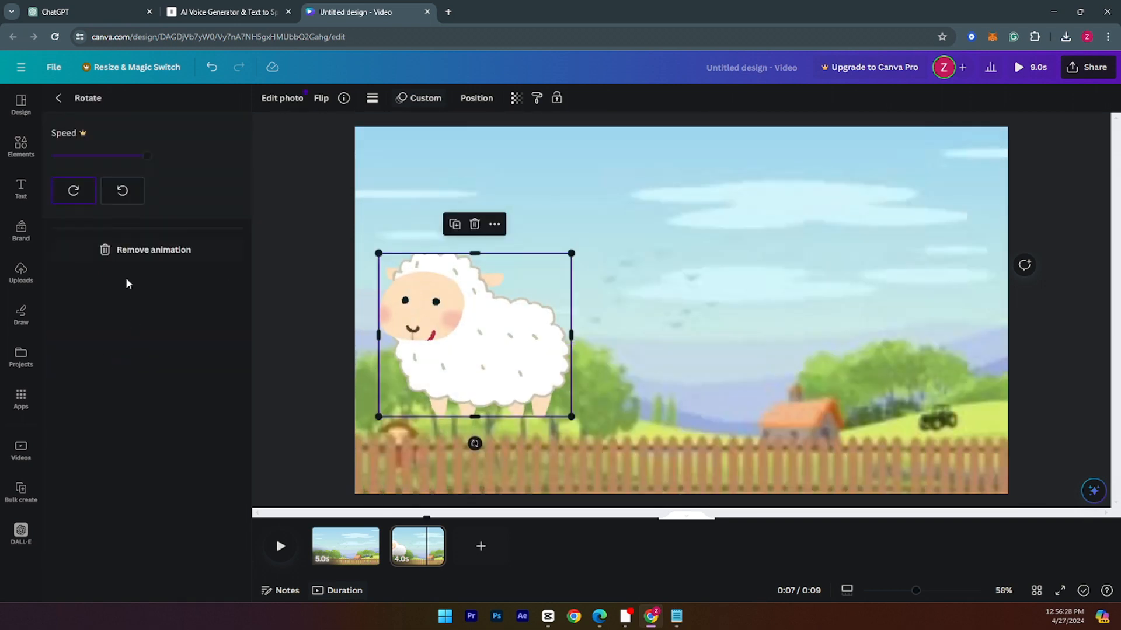
{"action": "left_click", "coordinate": [54, 102]}
{"action": "right_click", "coordinate": [86, 346]}
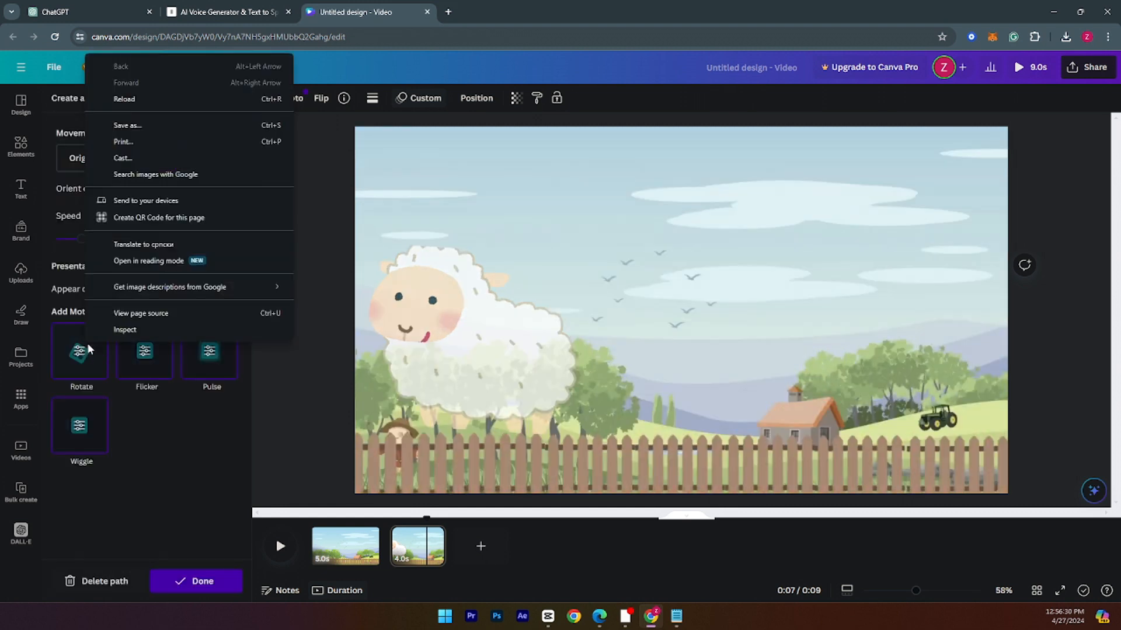
{"action": "left_click", "coordinate": [84, 365]}
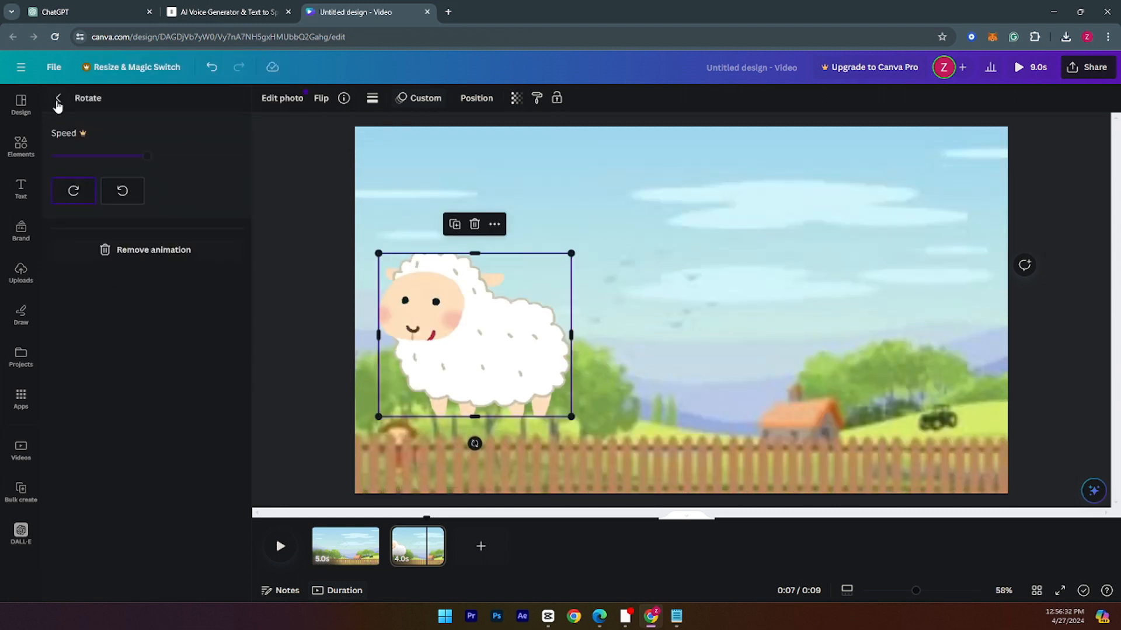
{"action": "left_click", "coordinate": [124, 257]}
{"action": "left_click", "coordinate": [152, 366]}
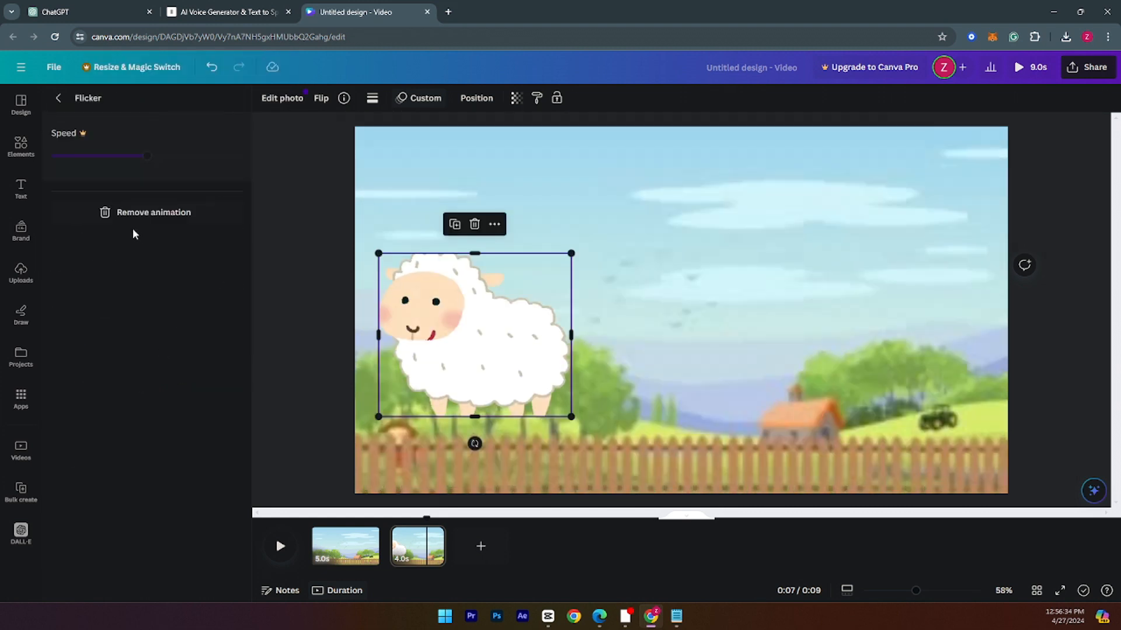
{"action": "left_click", "coordinate": [134, 218]}
{"action": "left_click", "coordinate": [204, 370]}
{"action": "left_click", "coordinate": [137, 243]}
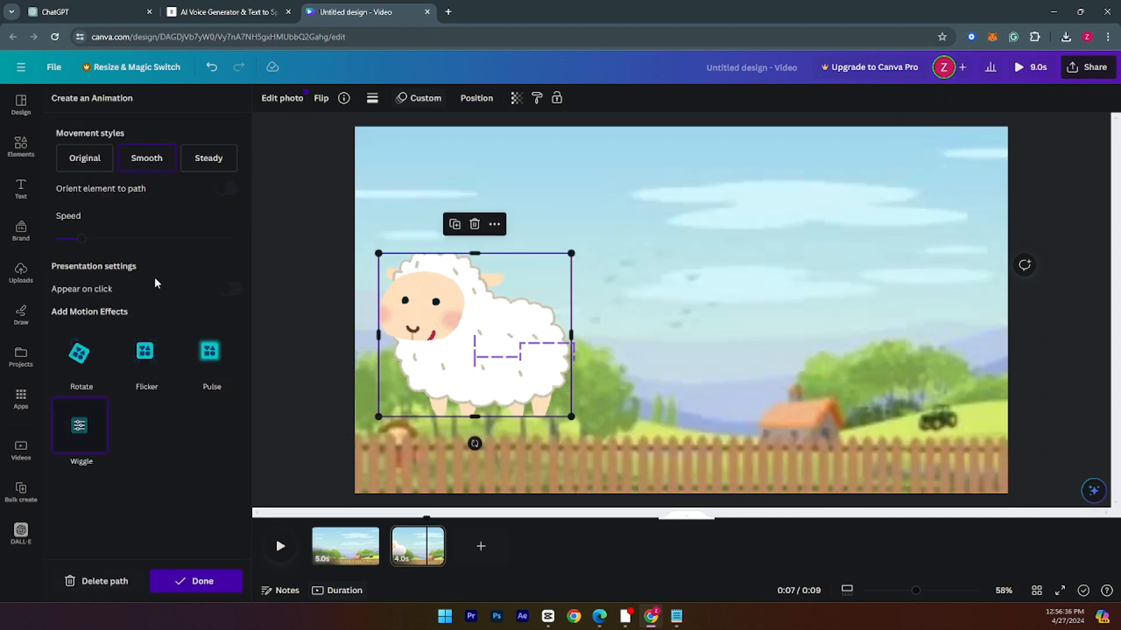
Step: Try to lower the sheep's Wiggle intensity, dismiss the upgrade offer and finish the custom animation
{"action": "left_click", "coordinate": [92, 431]}
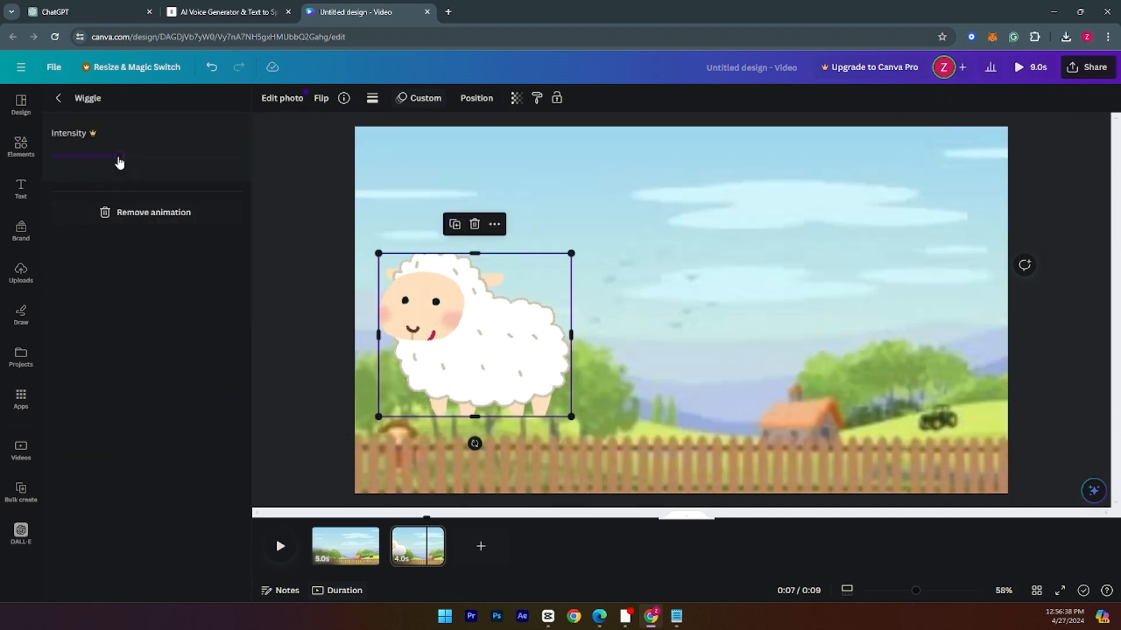
{"action": "left_click_drag", "start_coordinate": [119, 158], "coordinate": [101, 158]}
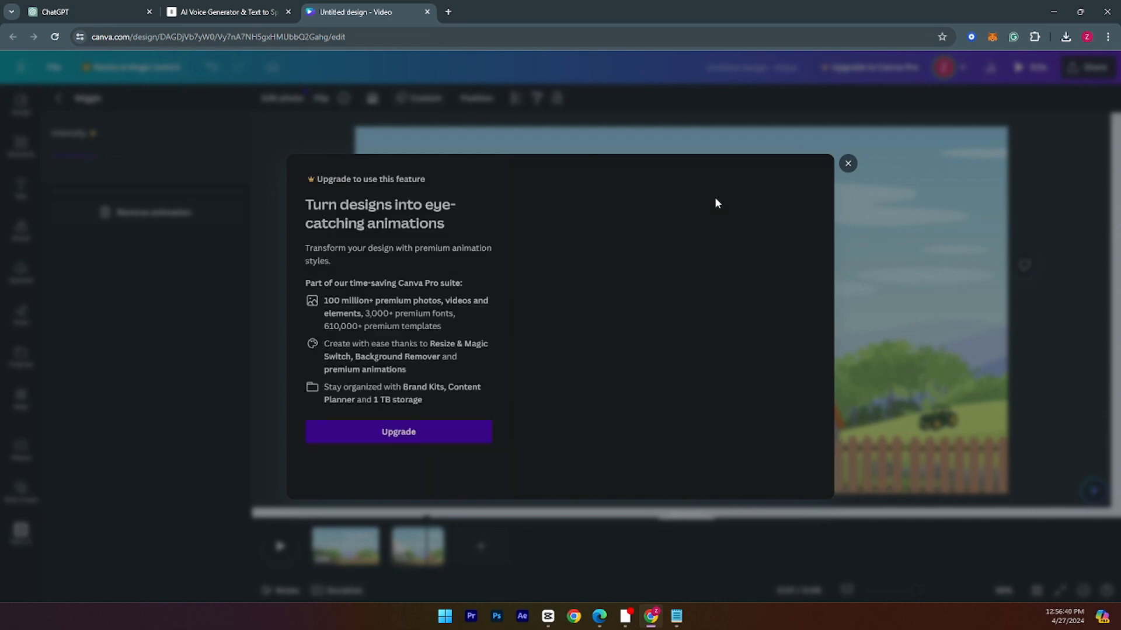
{"action": "left_click", "coordinate": [848, 163]}
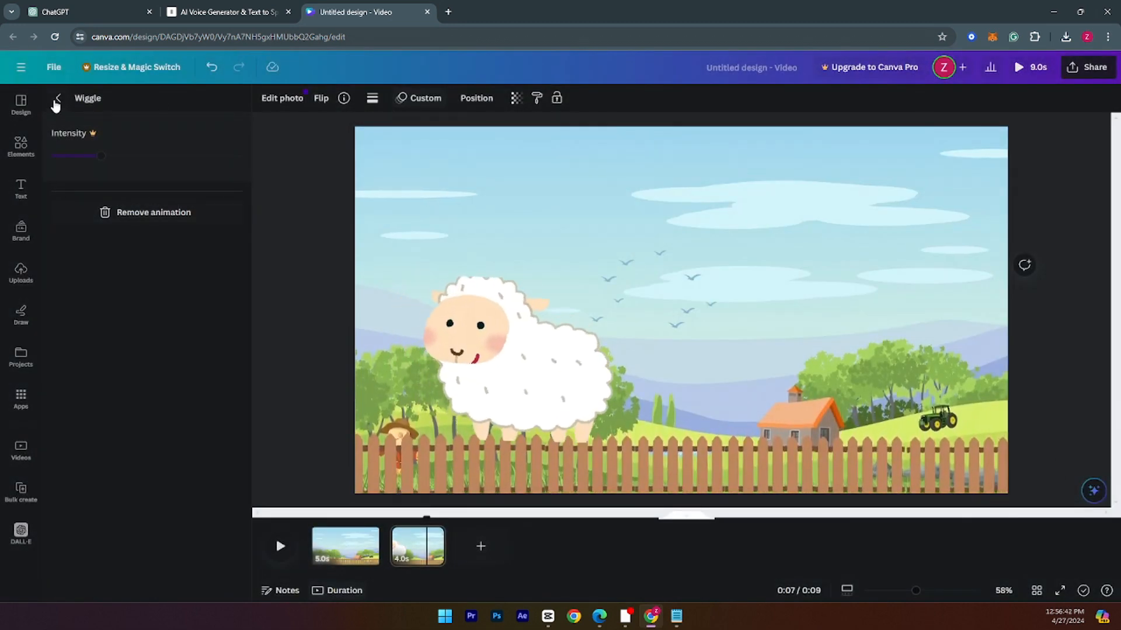
{"action": "left_click", "coordinate": [57, 99]}
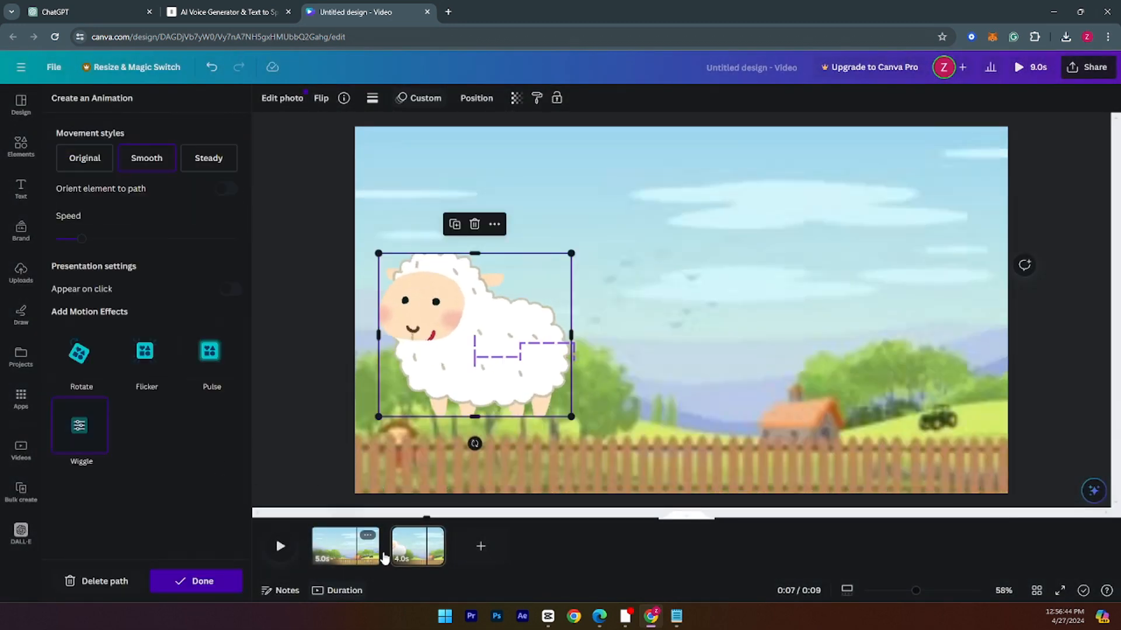
{"action": "left_click", "coordinate": [228, 579]}
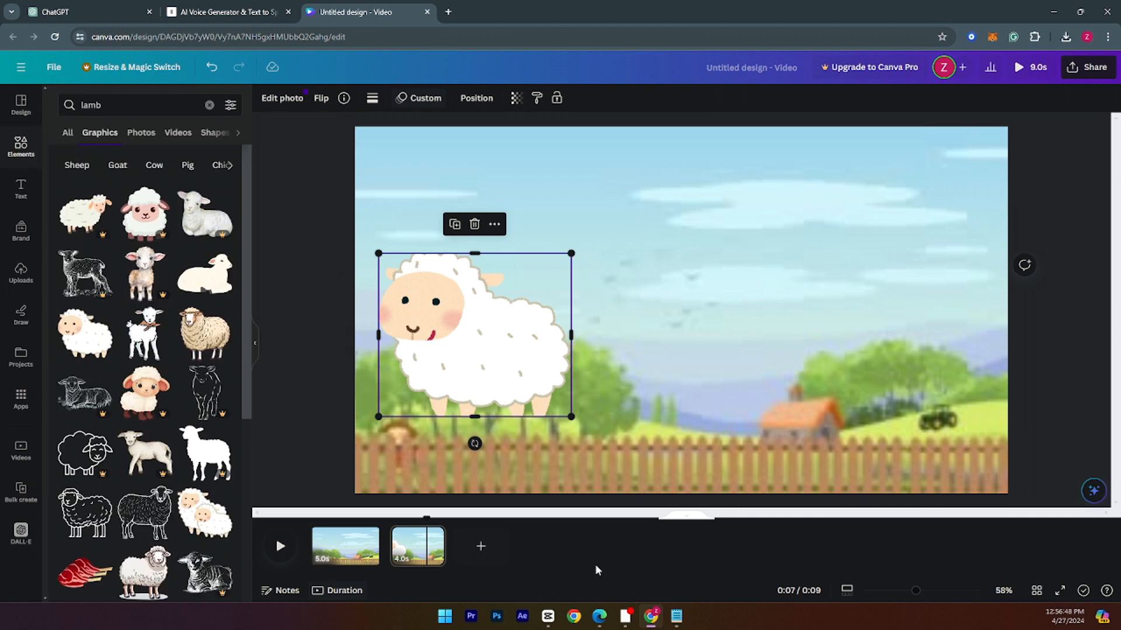
Step: Duplicate the page with the animated sheep and select the sheep on the copy
{"action": "right_click", "coordinate": [423, 546]}
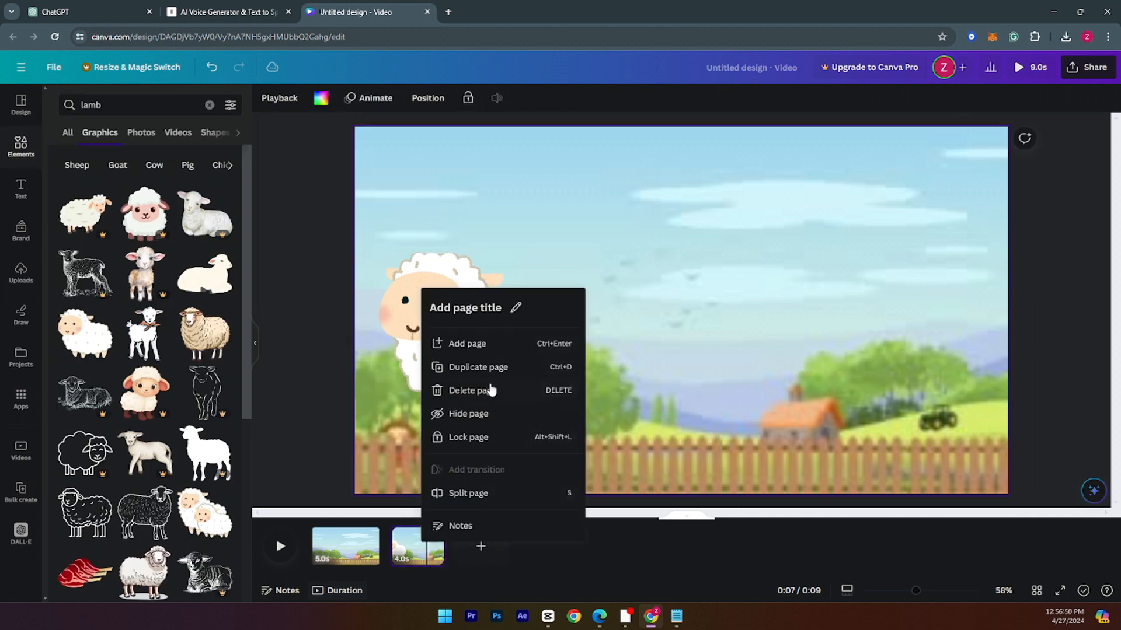
{"action": "left_click", "coordinate": [478, 367]}
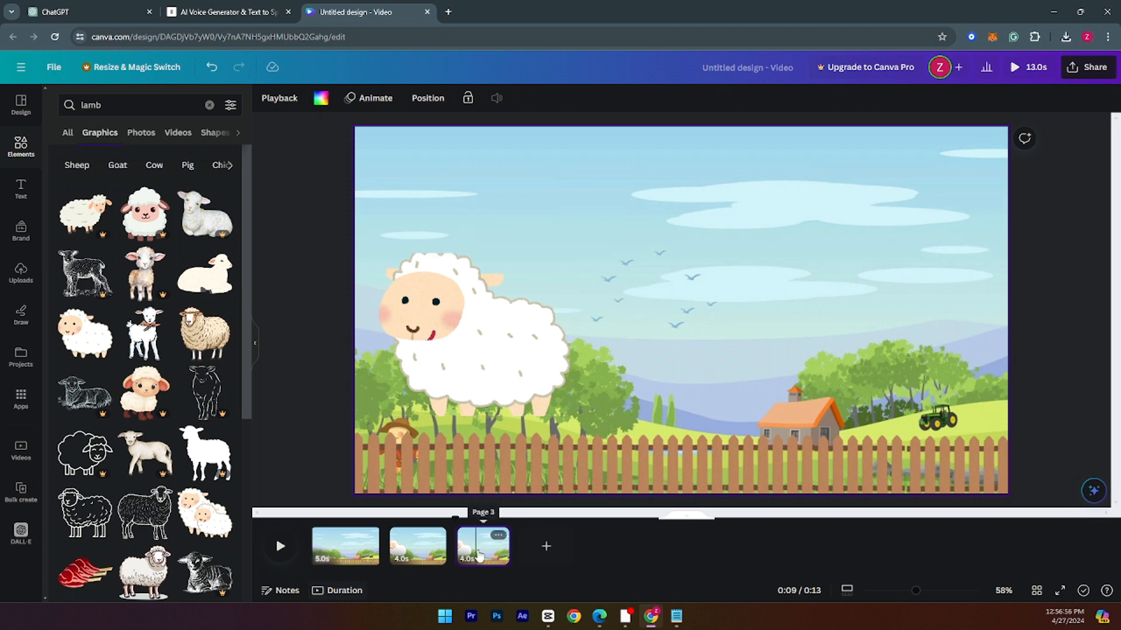
{"action": "left_click", "coordinate": [476, 365]}
{"action": "right_click", "coordinate": [475, 364]}
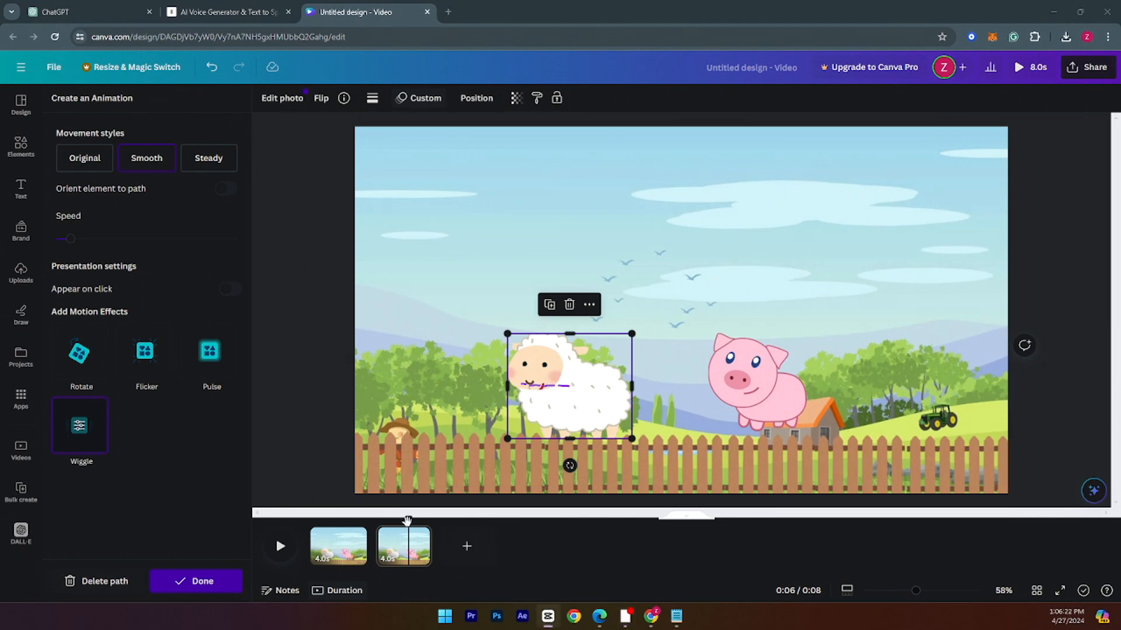
Step: Delete the sheep's custom motion path on the second page and select the pig for a custom animation
{"action": "mouse_move", "coordinate": [407, 520]}
{"action": "left_mouse_down"}
{"action": "mouse_move", "coordinate": [393, 523]}
{"action": "mouse_move", "coordinate": [420, 531]}
{"action": "mouse_move", "coordinate": [321, 538]}
{"action": "mouse_move", "coordinate": [405, 525]}
{"action": "left_mouse_up"}
{"action": "left_click", "coordinate": [527, 395]}
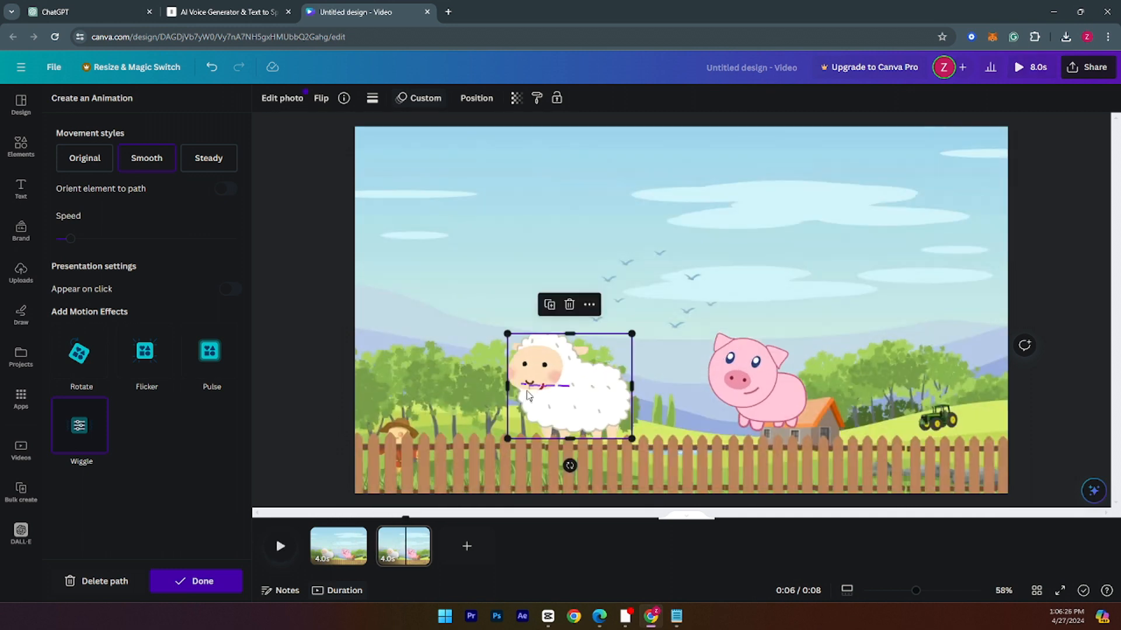
{"action": "left_click", "coordinate": [111, 581]}
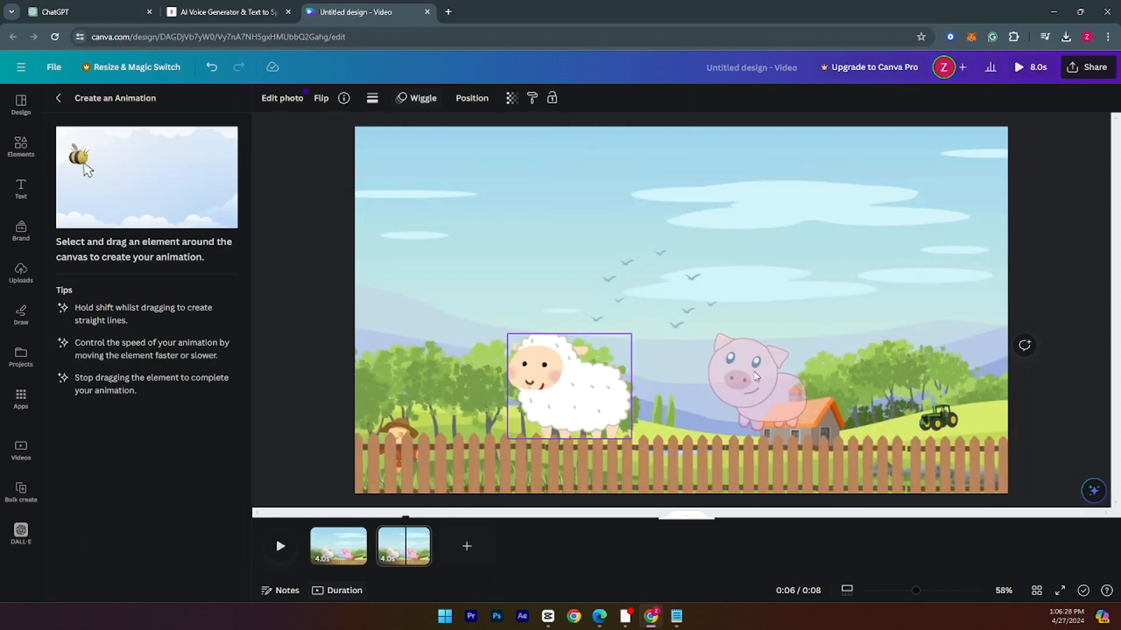
{"action": "left_click", "coordinate": [751, 376]}
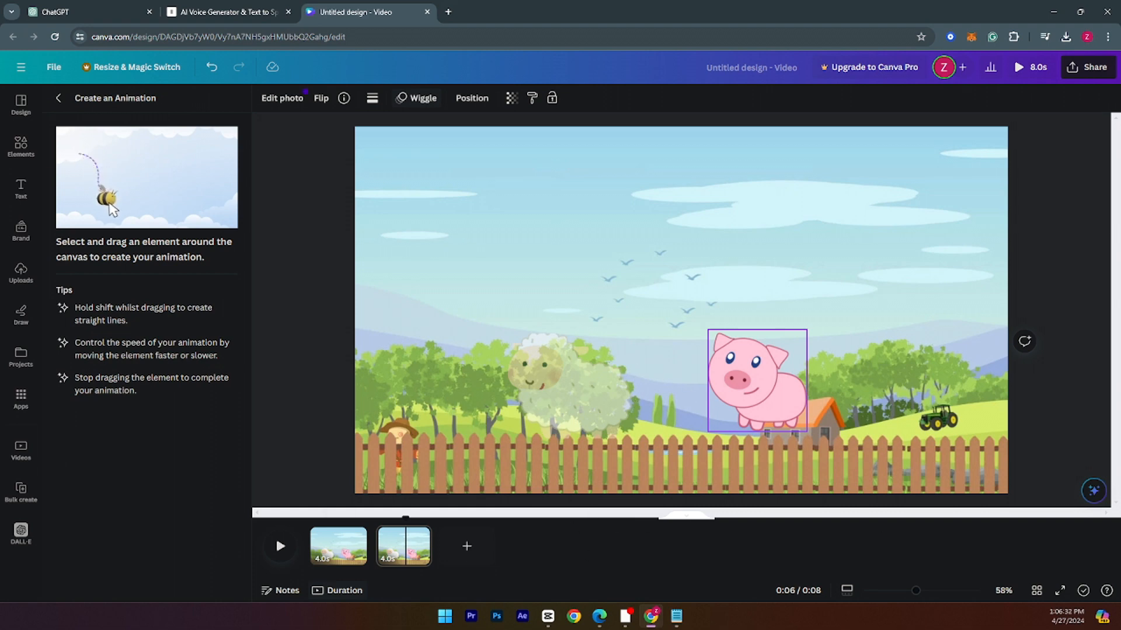
Step: Review the dialogue of "The Friendly Duo" in ChatGPT, then return to the pig's element animation options in Canva
{"action": "left_click", "coordinate": [55, 12]}
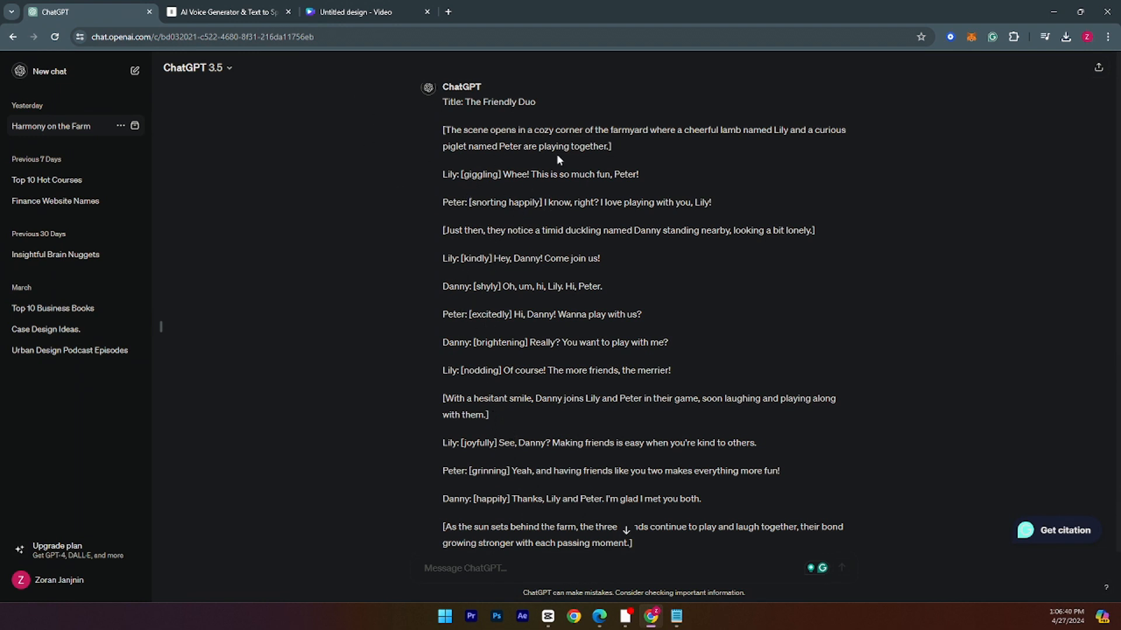
{"action": "scroll", "coordinate": [468, 429], "scroll_direction": "down", "scroll_amount": 1}
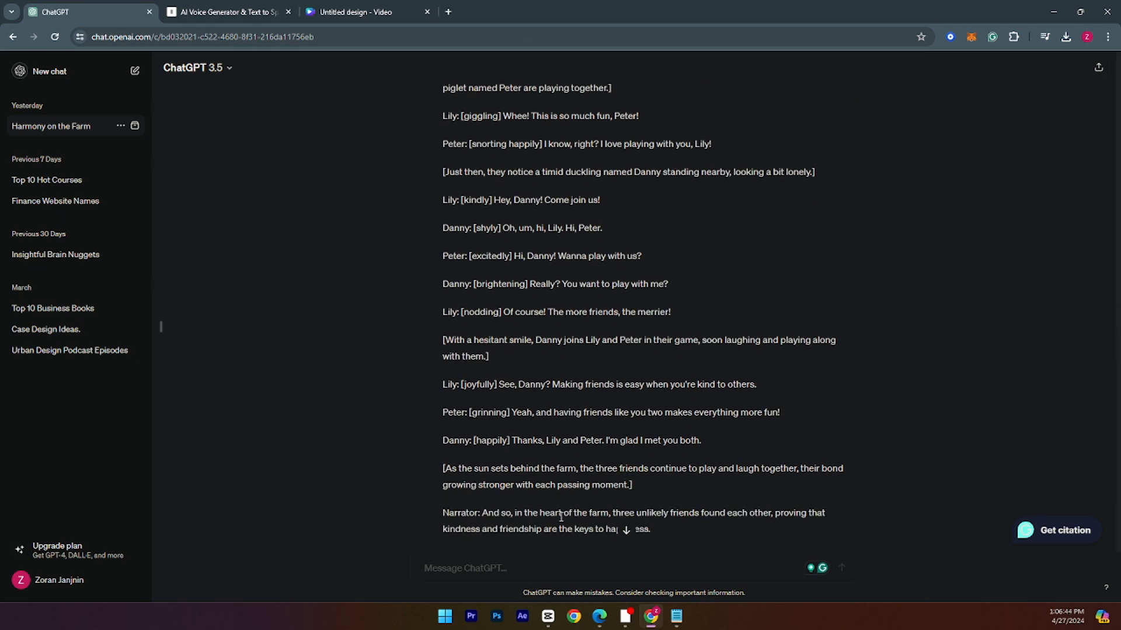
{"action": "scroll", "coordinate": [348, 179], "scroll_direction": "up", "scroll_amount": 1}
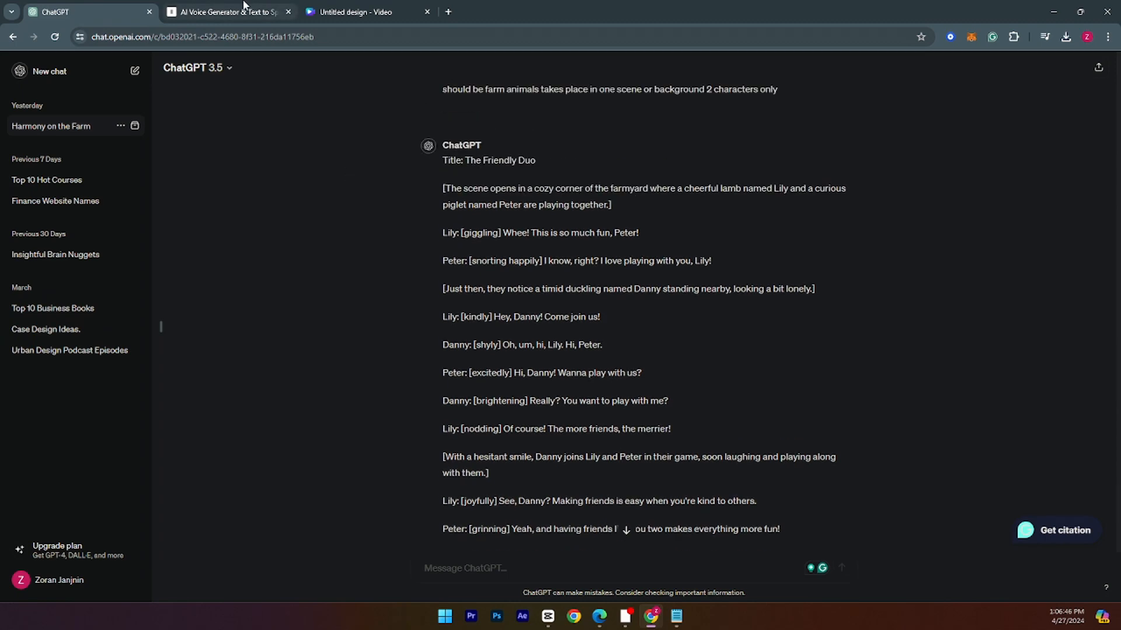
{"action": "left_click", "coordinate": [228, 11]}
{"action": "left_click", "coordinate": [341, 9]}
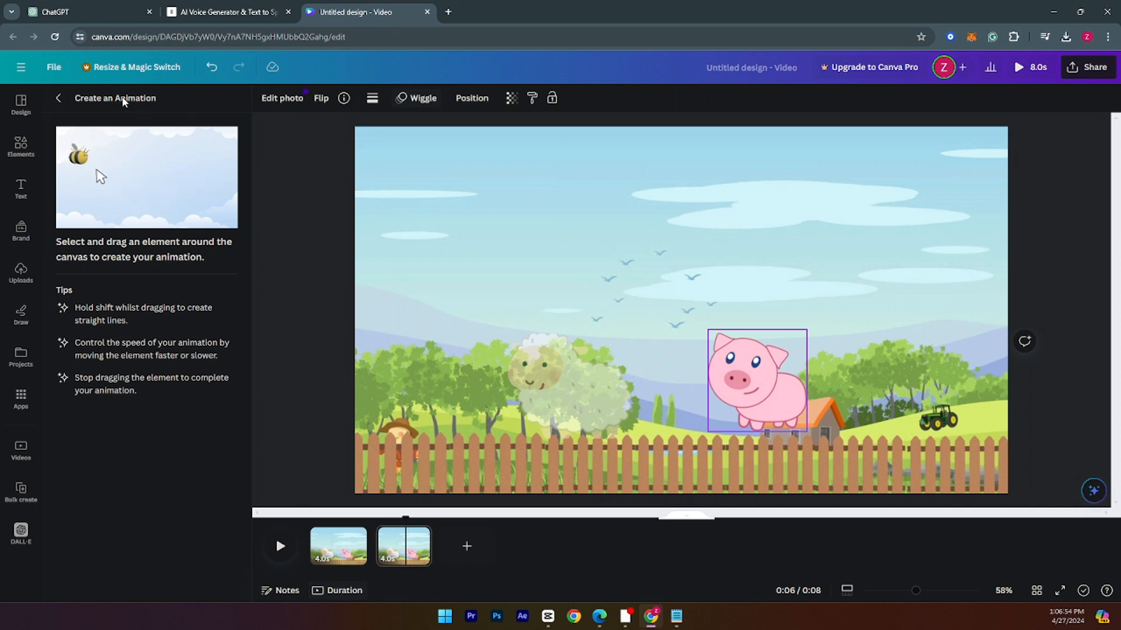
{"action": "left_click", "coordinate": [58, 98]}
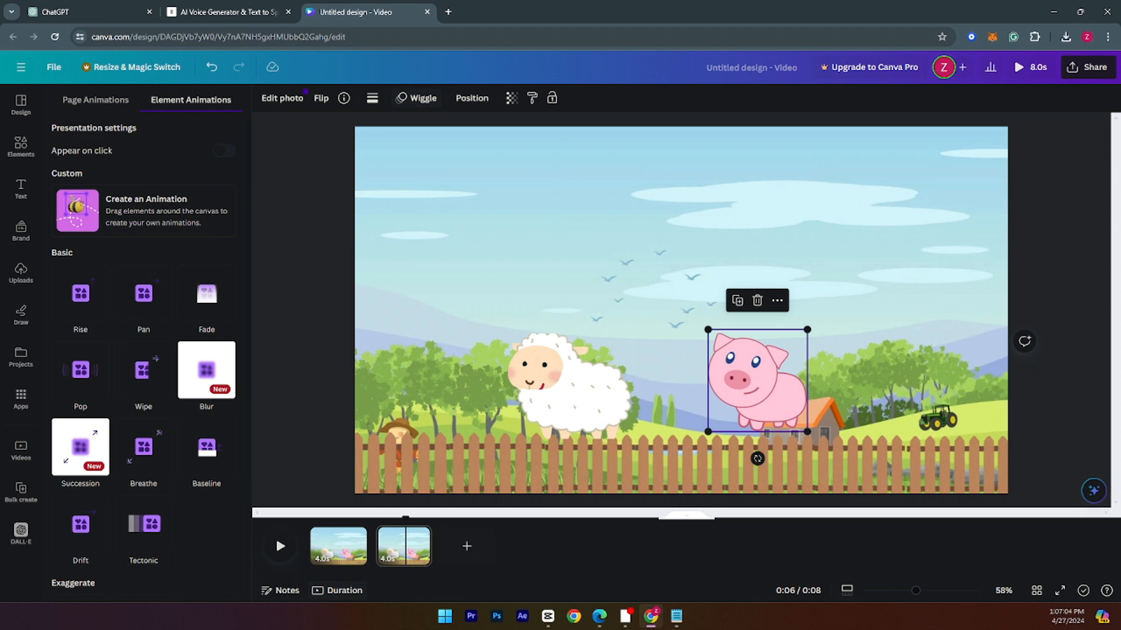
Step: Upload the ElevenLabs voice MP3 files from the recent downloads into the Canva project's audio
{"action": "left_click", "coordinate": [1064, 40]}
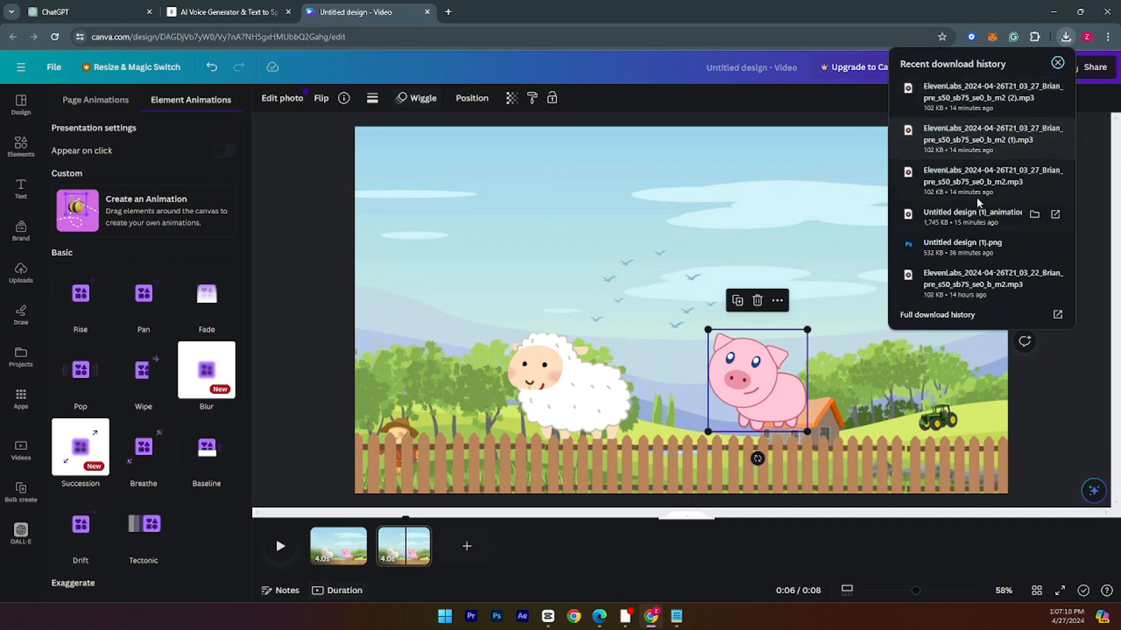
{"action": "left_click_drag", "start_coordinate": [973, 187], "coordinate": [461, 566]}
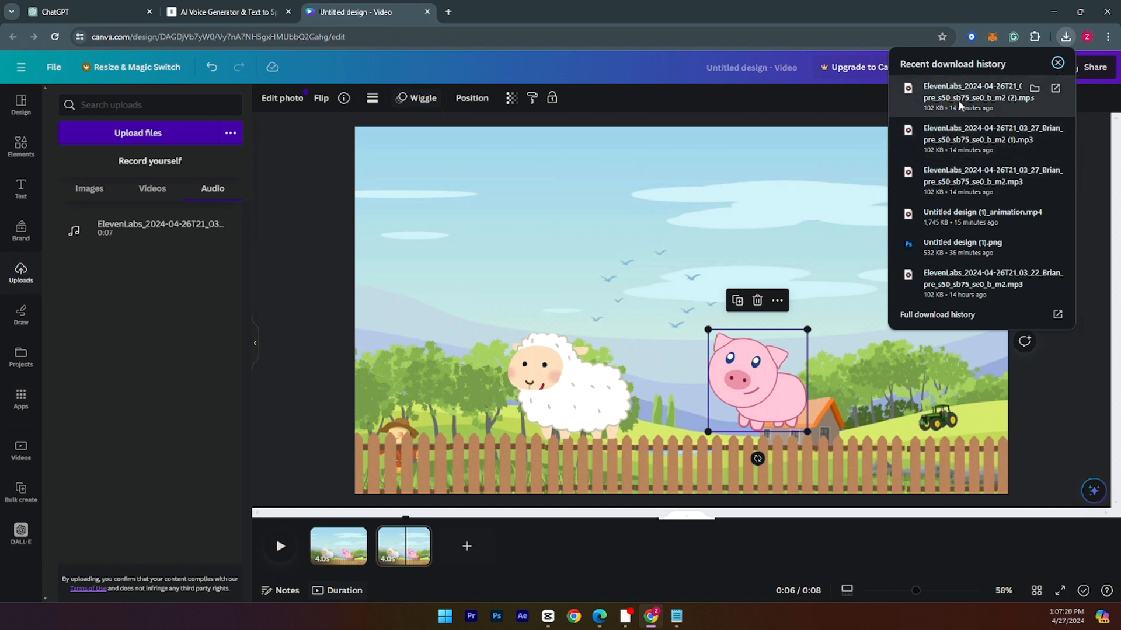
{"action": "left_click_drag", "start_coordinate": [957, 99], "coordinate": [199, 359]}
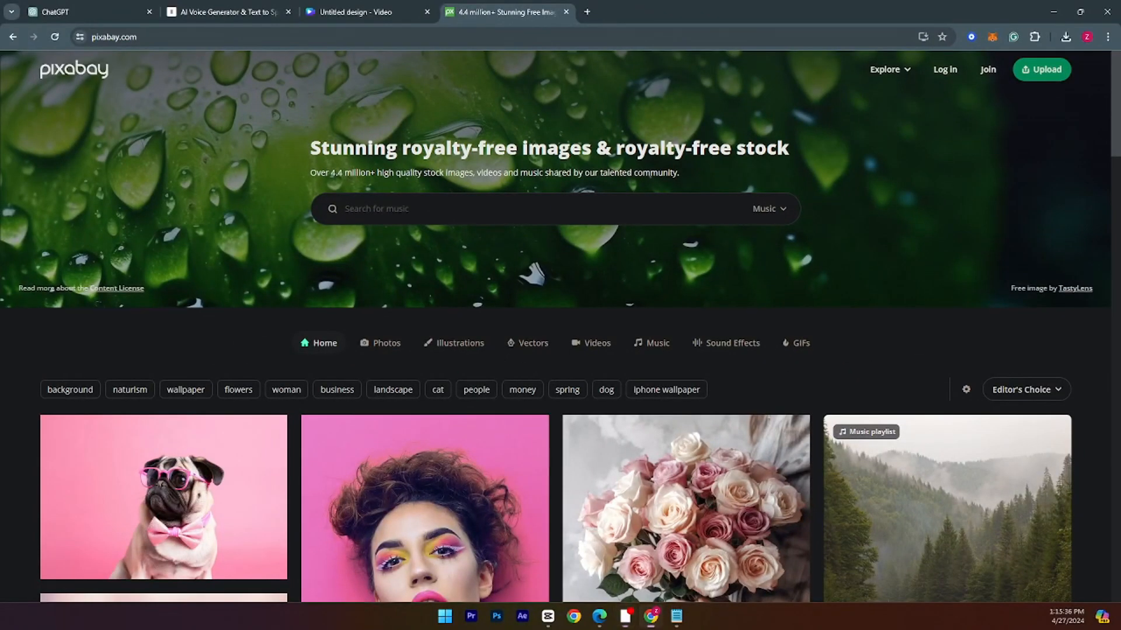
Step: Search Pixabay's music library for "children music"
{"action": "scroll", "coordinate": [534, 273], "scroll_direction": "down", "scroll_amount": 8}
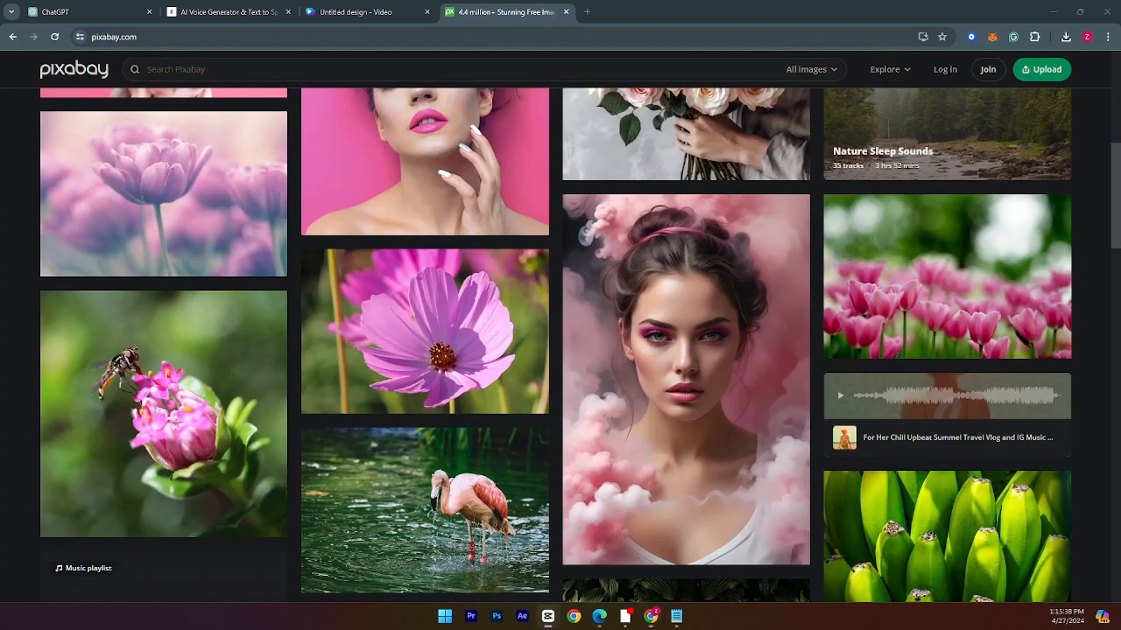
{"action": "scroll", "coordinate": [660, 376], "scroll_direction": "up", "scroll_amount": 9}
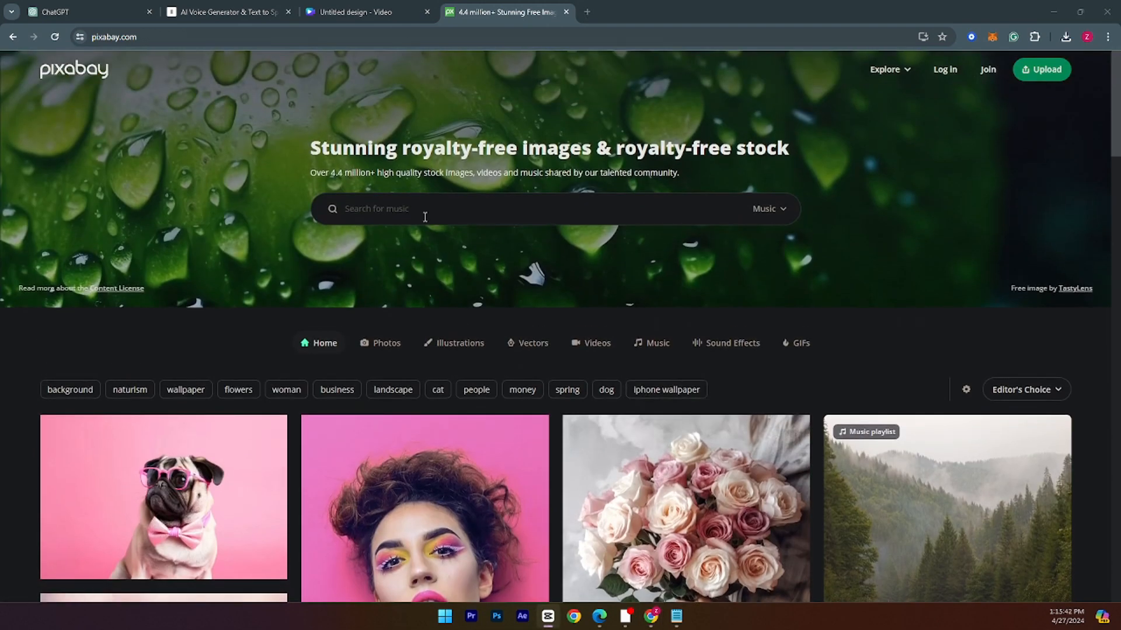
{"action": "left_click", "coordinate": [420, 212]}
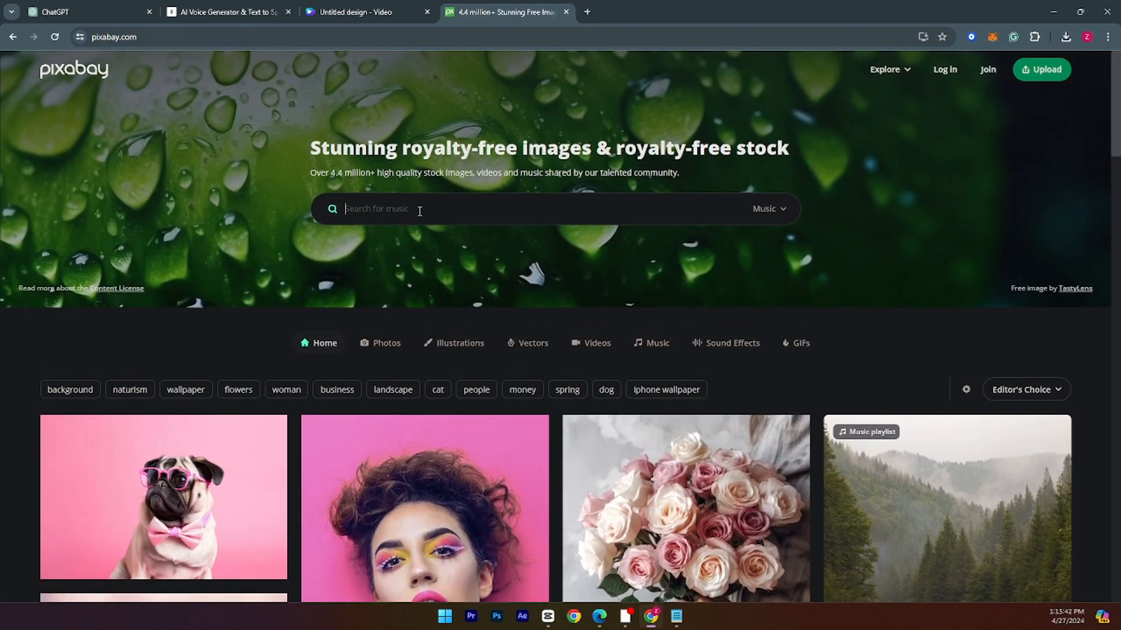
{"action": "type", "text": "children music"}
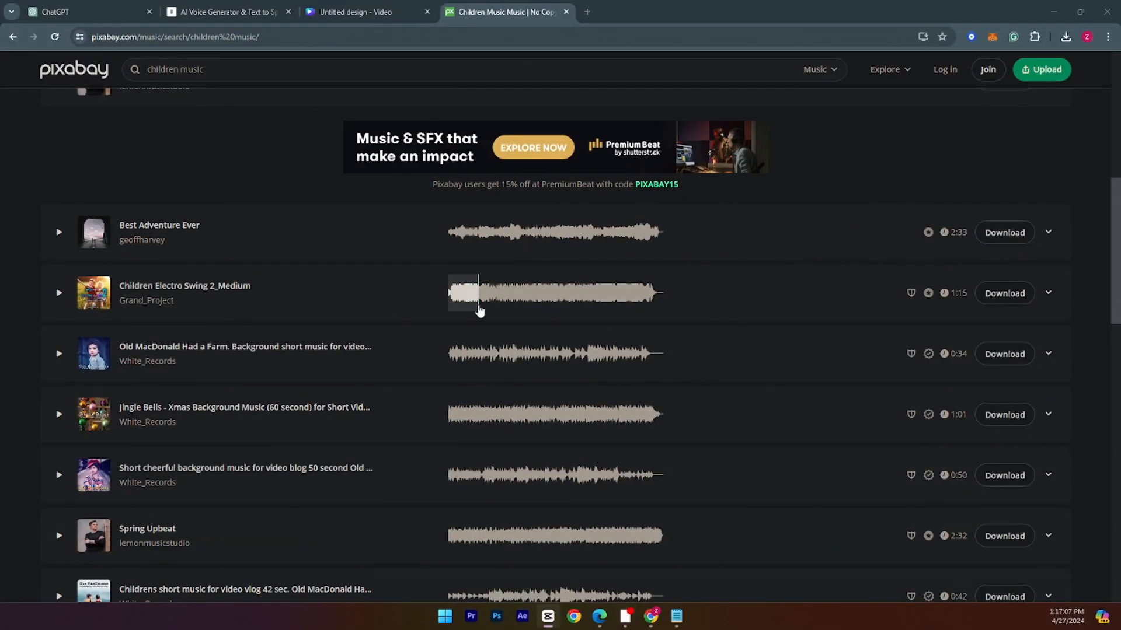
Step: Preview the track "Best Adventure Ever" in the children music results and download it
{"action": "scroll", "coordinate": [350, 289], "scroll_direction": "down", "scroll_amount": 7}
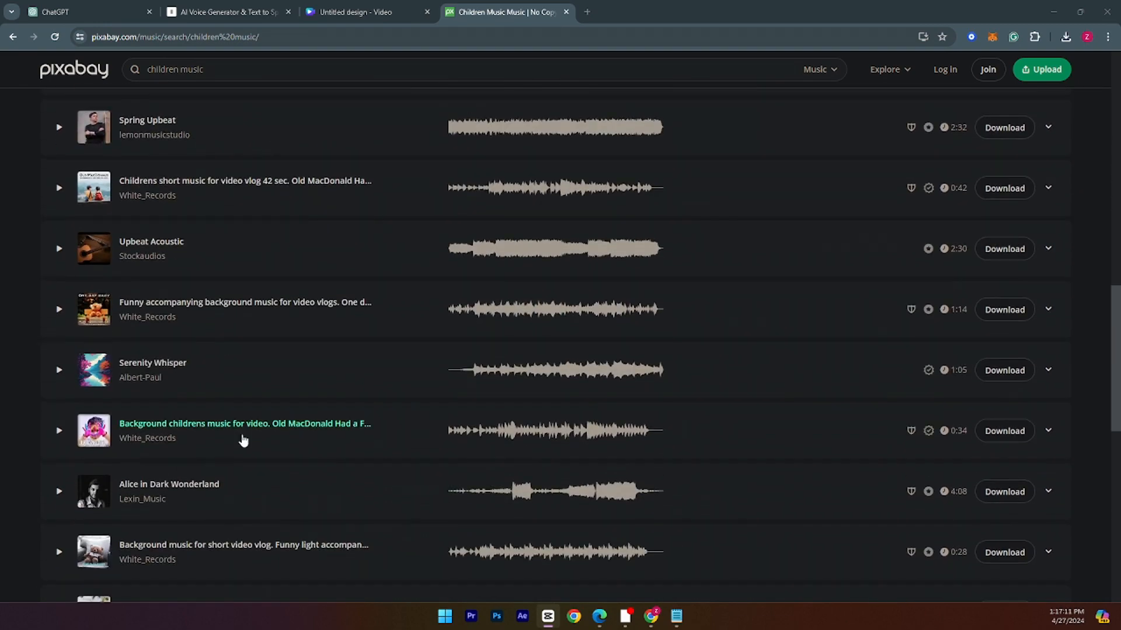
{"action": "scroll", "coordinate": [312, 465], "scroll_direction": "down", "scroll_amount": 1}
{"action": "scroll", "coordinate": [530, 385], "scroll_direction": "up", "scroll_amount": 15}
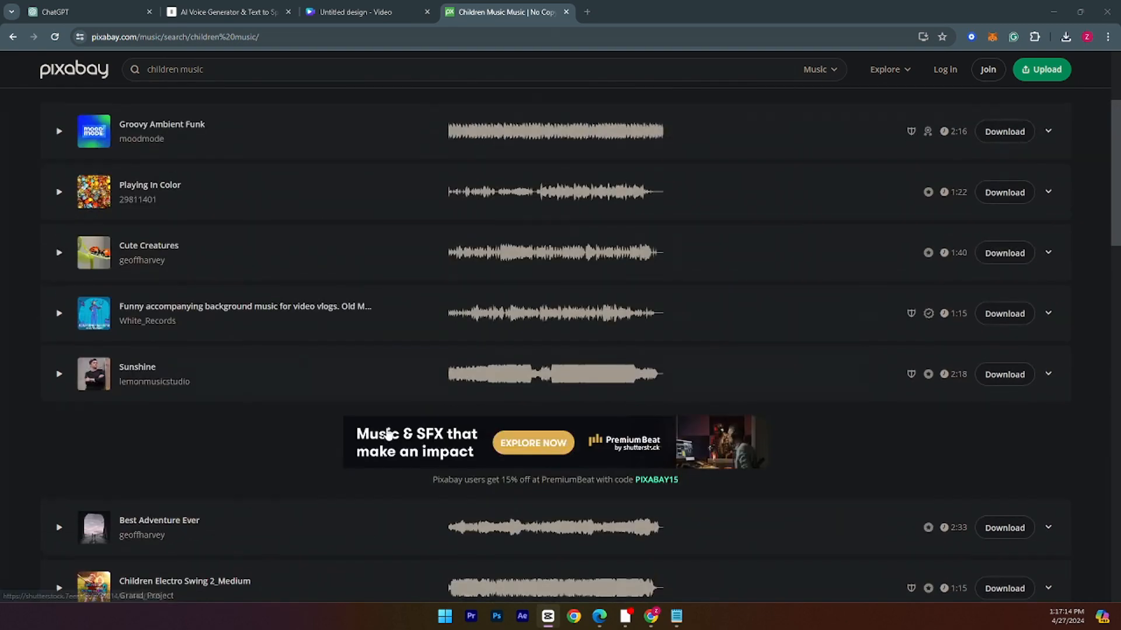
{"action": "scroll", "coordinate": [138, 286], "scroll_direction": "down", "scroll_amount": 6}
{"action": "left_click", "coordinate": [59, 349]}
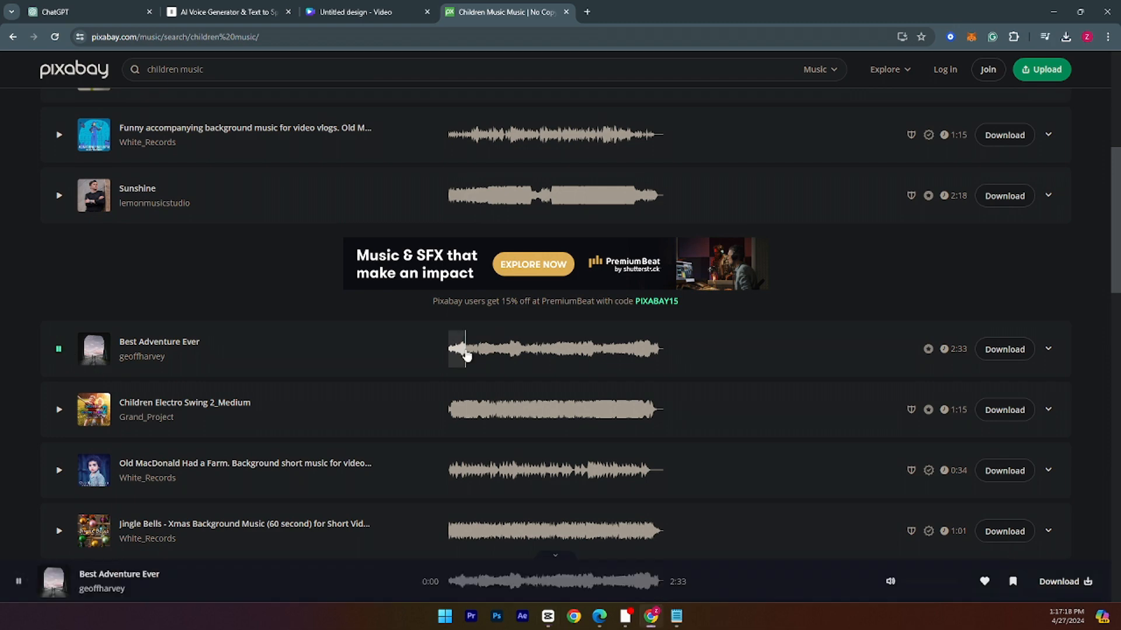
{"action": "left_click", "coordinate": [1004, 349]}
{"action": "left_click", "coordinate": [57, 353]}
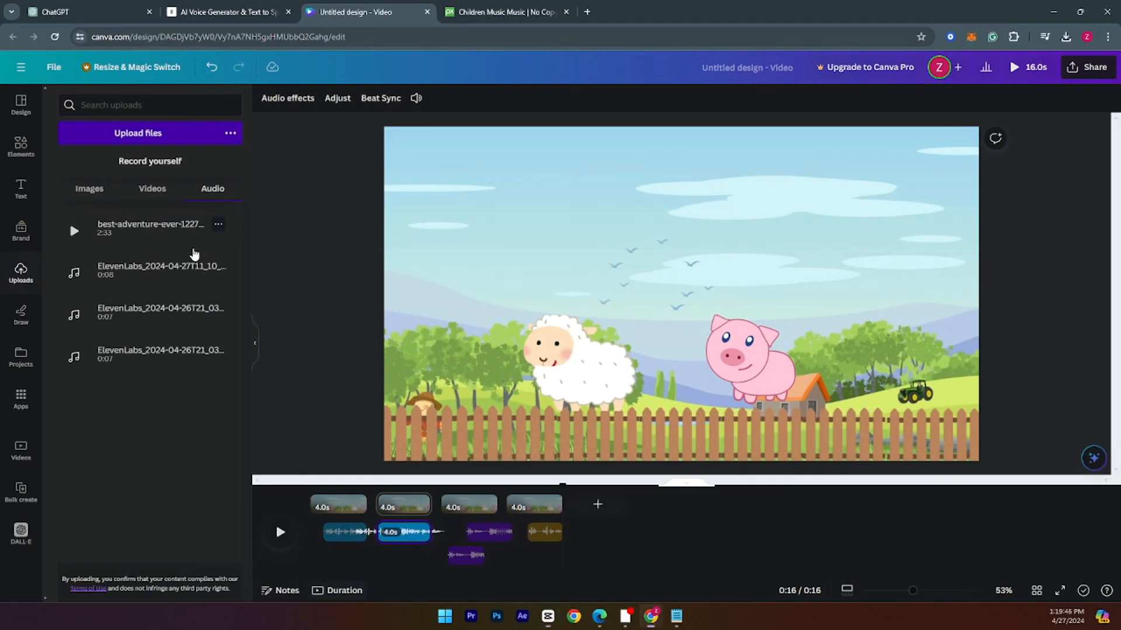
Step: Add best-adventure-ever-122726.mp3 to the Canva timeline as background music from the start, running beneath all four pages
{"action": "left_click_drag", "start_coordinate": [195, 248], "coordinate": [312, 561]}
{"action": "left_click_drag", "start_coordinate": [557, 552], "coordinate": [584, 554]}
{"action": "left_click", "coordinate": [417, 556]}
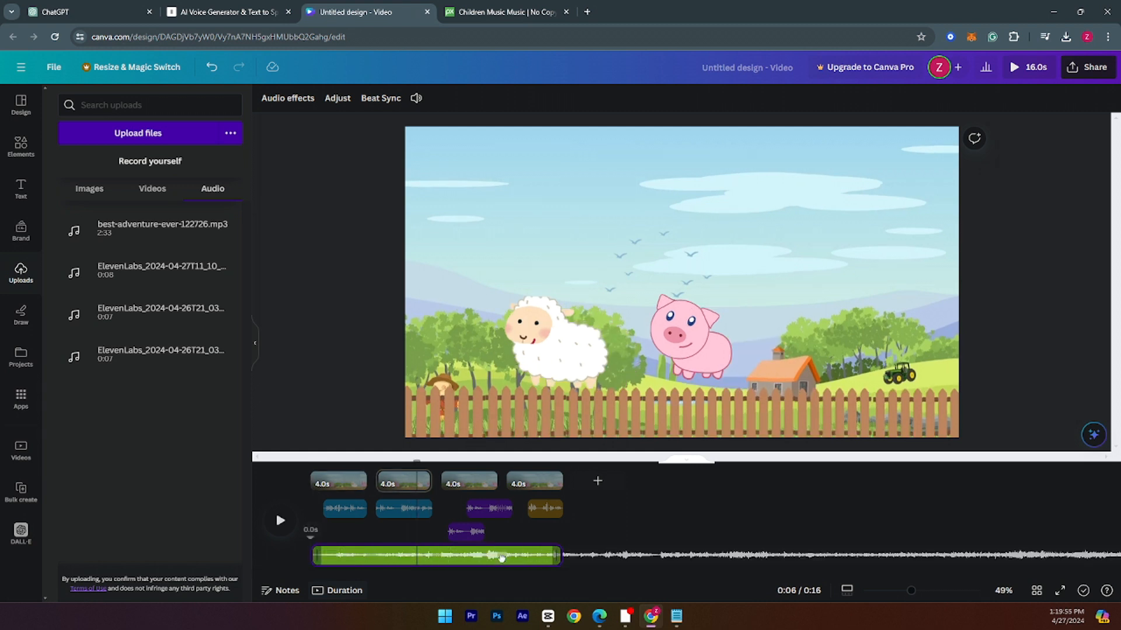
Step: Lower the volume of the background music track beneath the voice clips
{"action": "left_click", "coordinate": [486, 558]}
{"action": "right_click", "coordinate": [484, 559]}
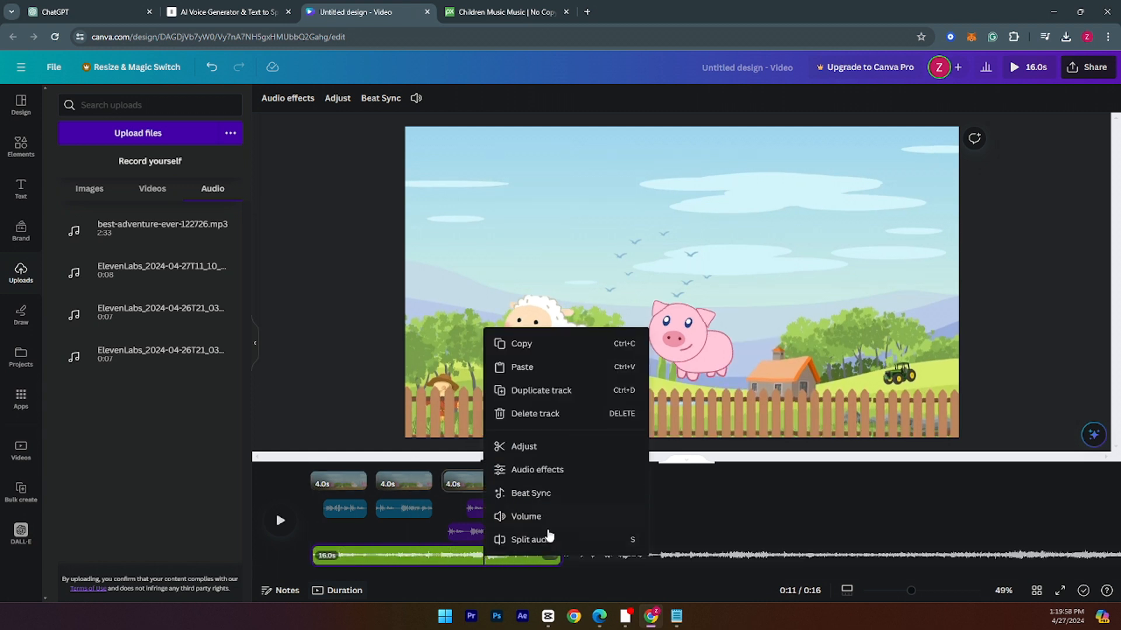
{"action": "left_click", "coordinate": [526, 516]}
{"action": "left_click_drag", "start_coordinate": [448, 156], "coordinate": [427, 161]}
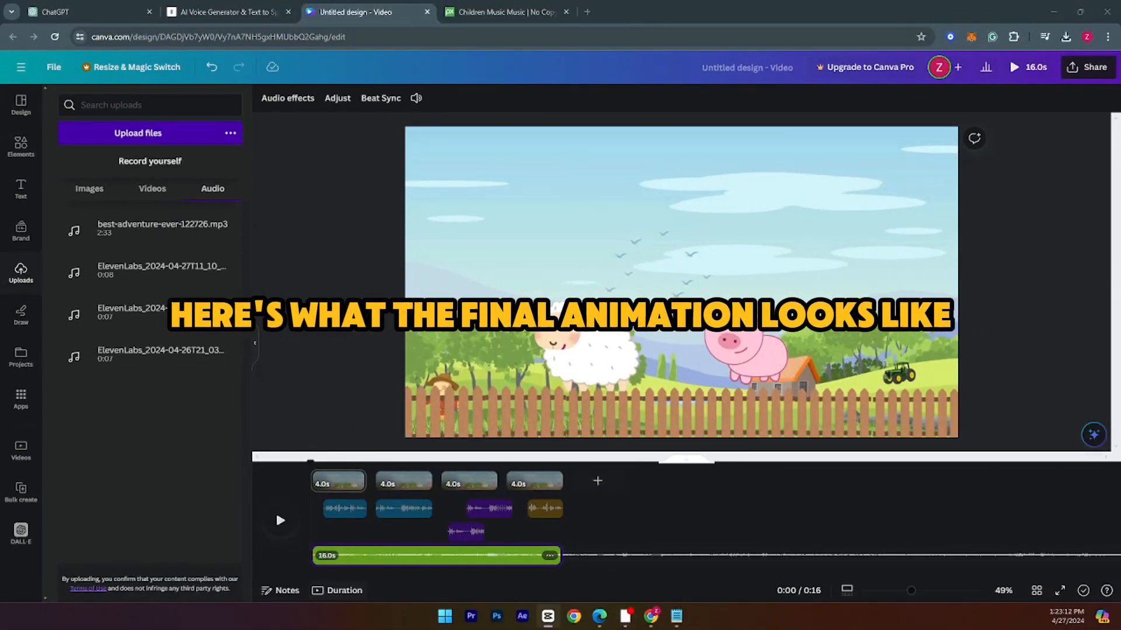
Step: Download all four pages of the finished animation as an MP4 video
{"action": "left_click", "coordinate": [1075, 70]}
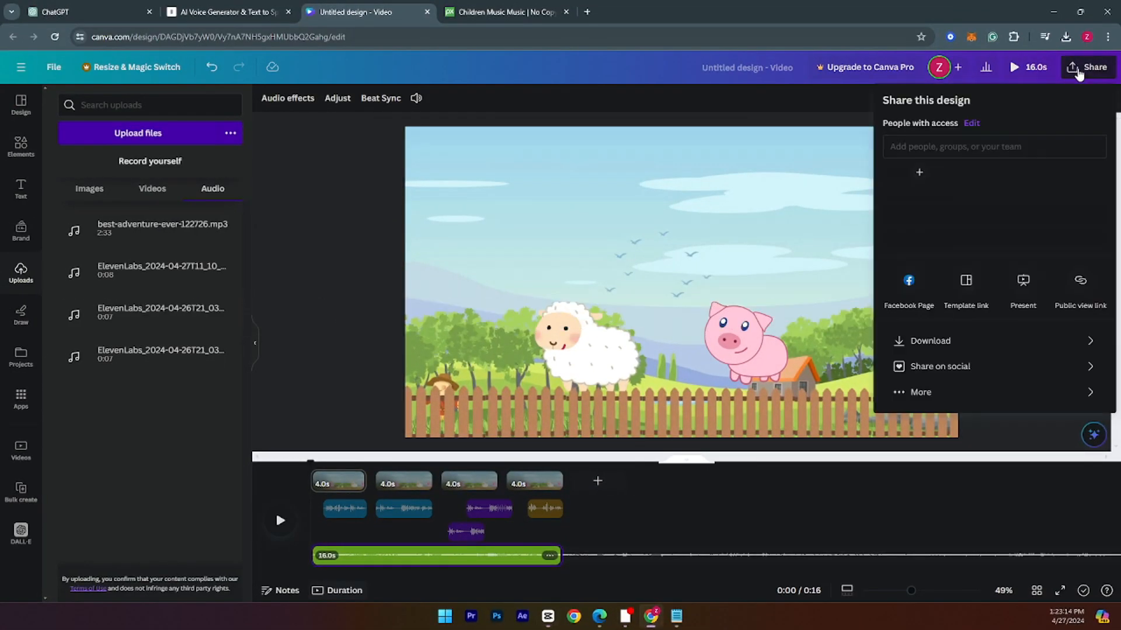
{"action": "left_click", "coordinate": [954, 342]}
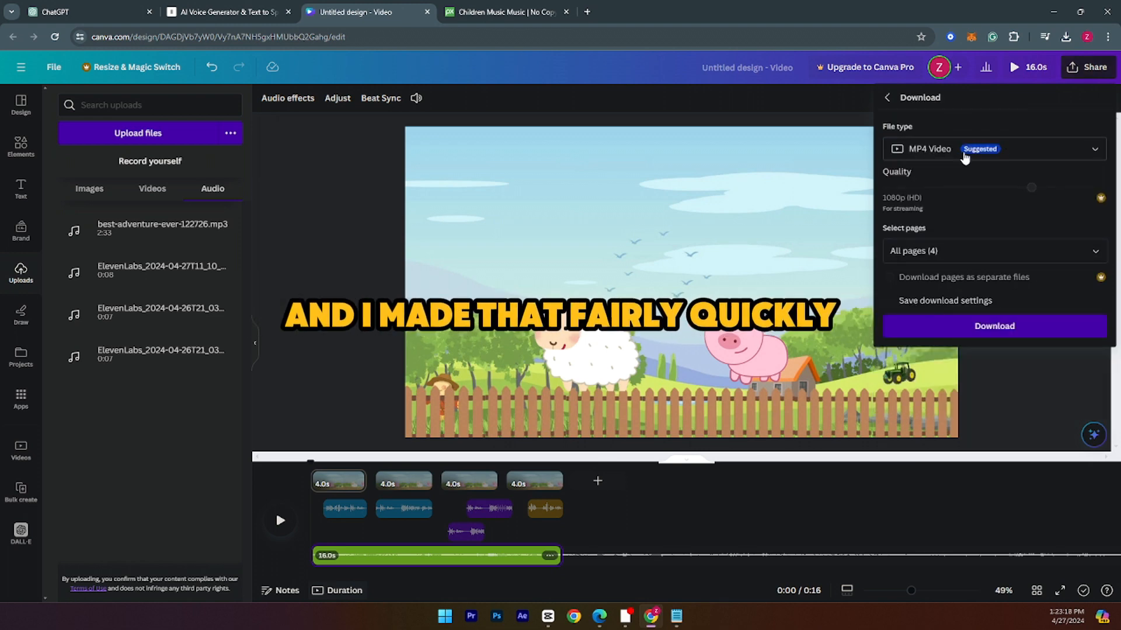
{"action": "left_click", "coordinate": [999, 327]}
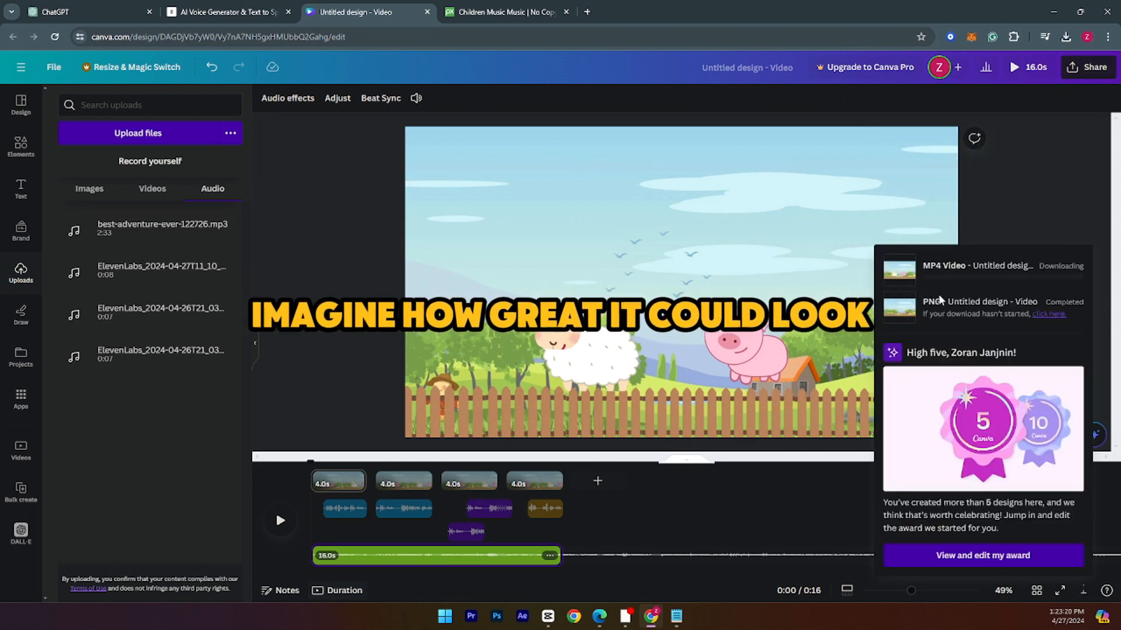